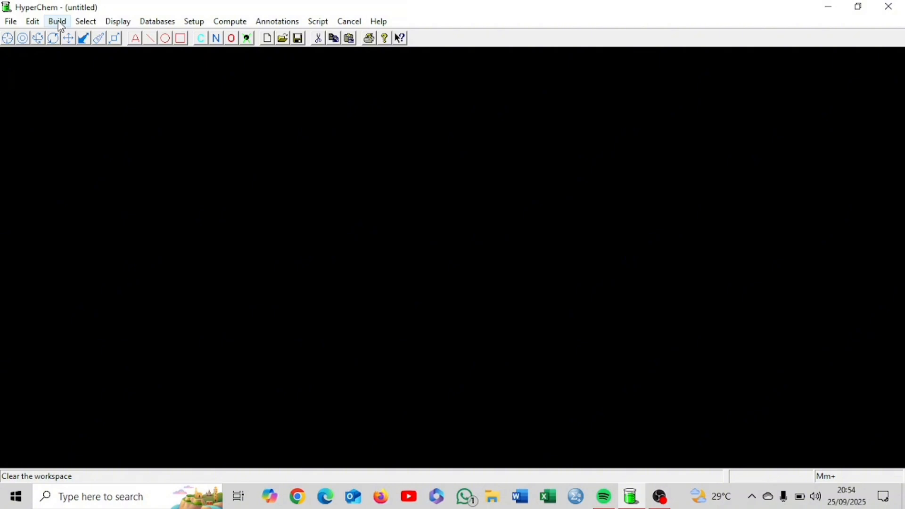
# Choose carbon as the default element and place two carbon atoms side by side in the workspace
pyautogui.click(57, 21)
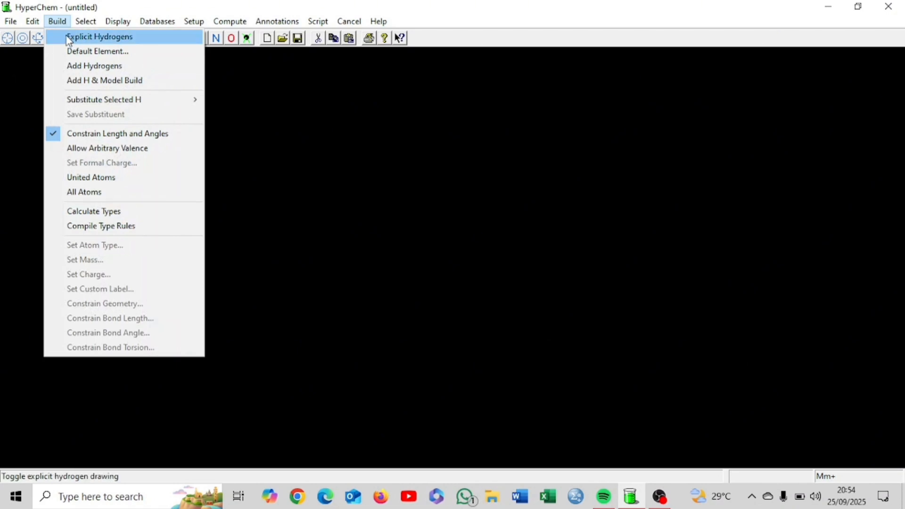
pyautogui.click(98, 51)
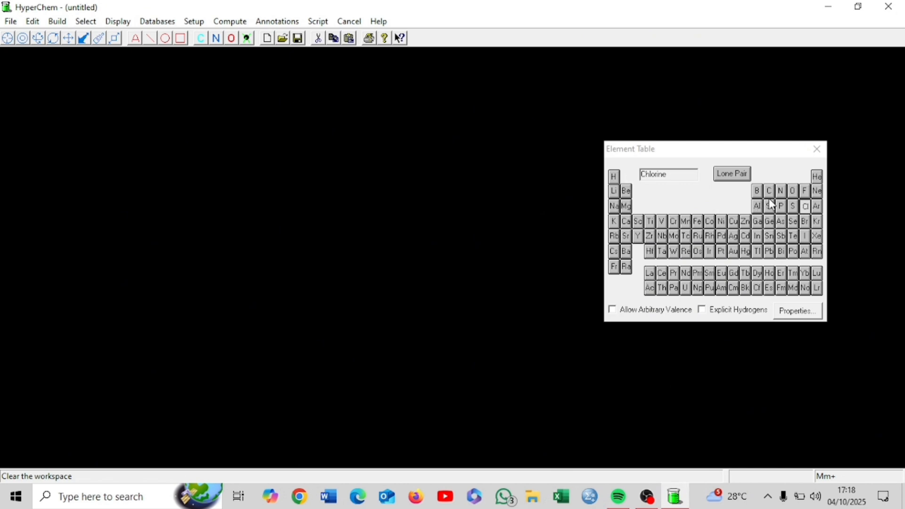
pyautogui.click(770, 191)
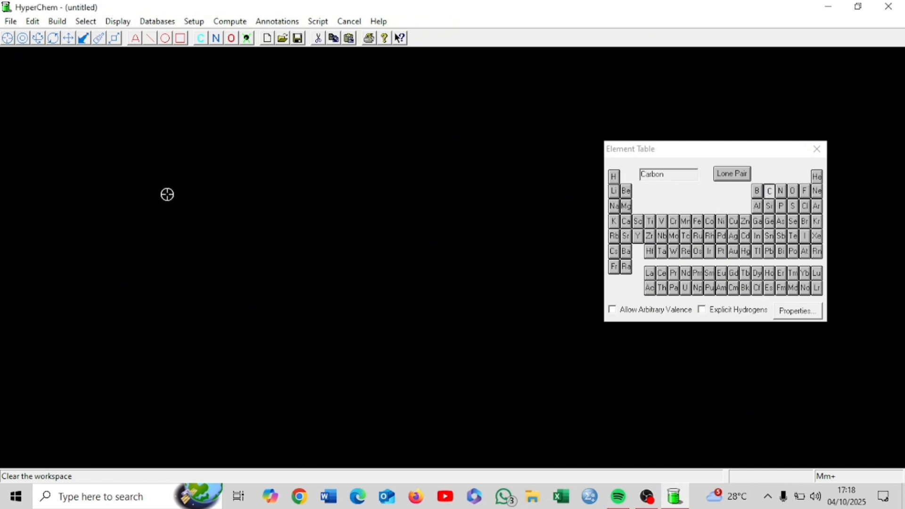
pyautogui.click(200, 193)
# Place a hydrogen atom below and a chlorine atom above each of the two carbons
pyautogui.click(614, 176)
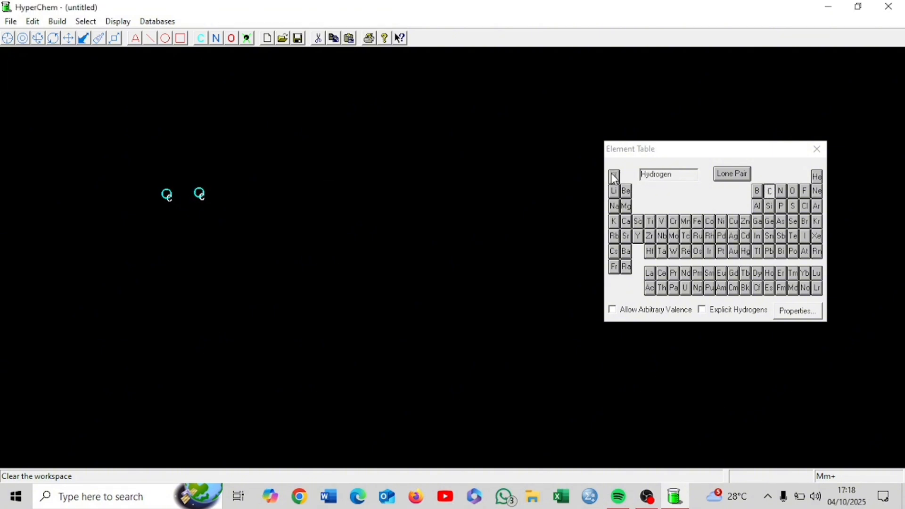
pyautogui.click(146, 213)
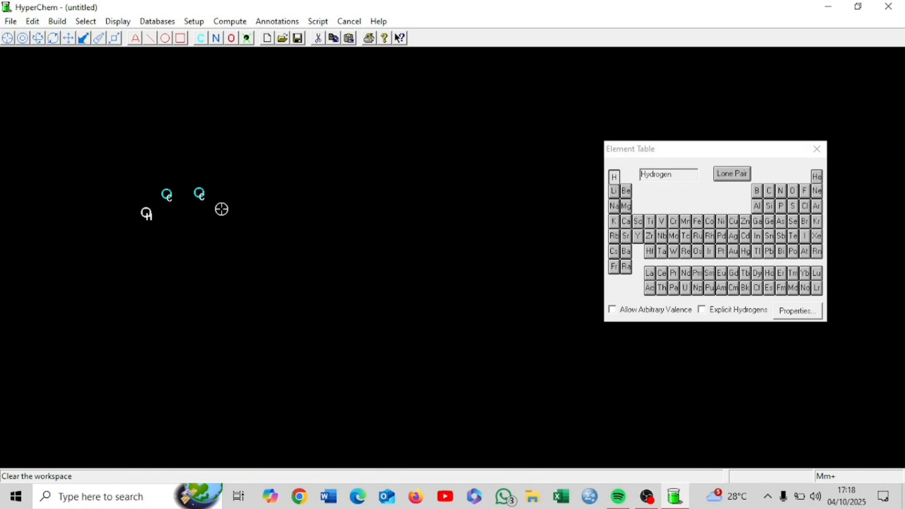
pyautogui.click(223, 210)
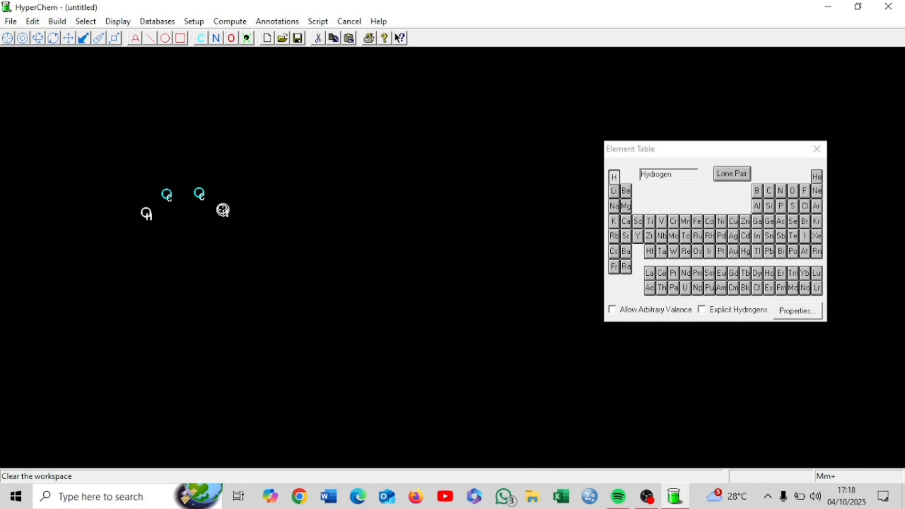
pyautogui.click(805, 207)
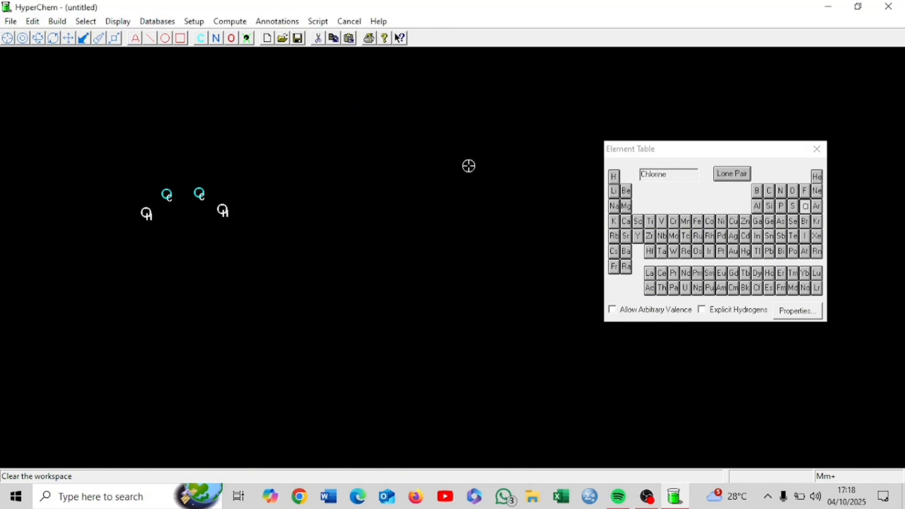
pyautogui.click(155, 172)
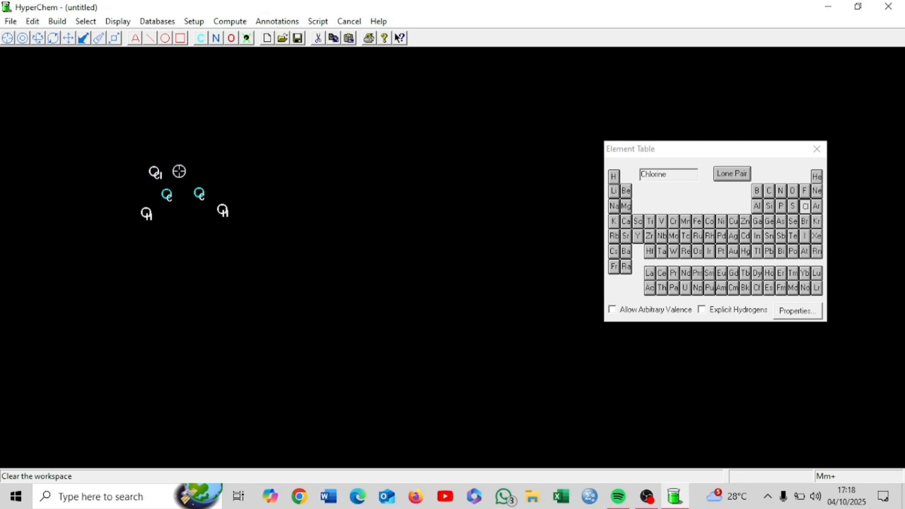
pyautogui.click(208, 170)
# Bond each carbon to its chlorine and hydrogen, and join the two carbons with a double bond
pyautogui.moveTo(153, 171)
pyautogui.mouseDown()
pyautogui.moveTo(168, 194)
pyautogui.moveTo(160, 202)
pyautogui.mouseUp()
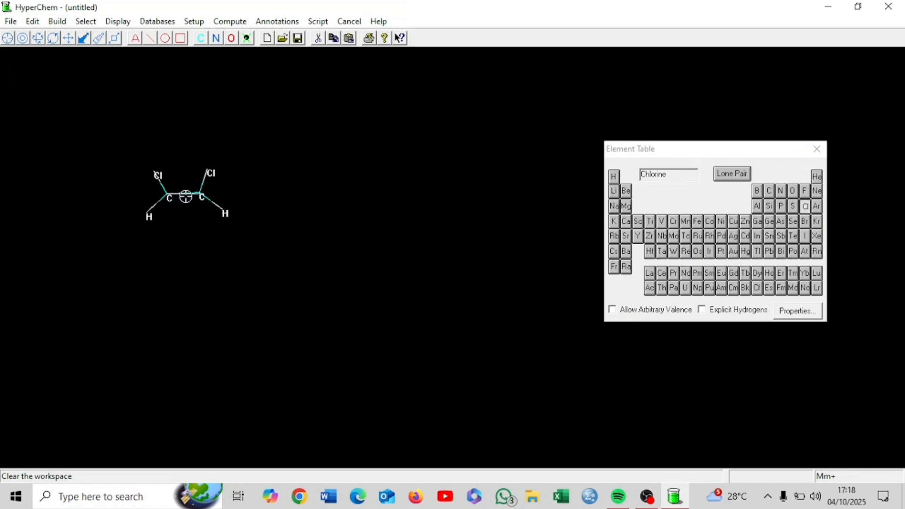
pyautogui.click(186, 196)
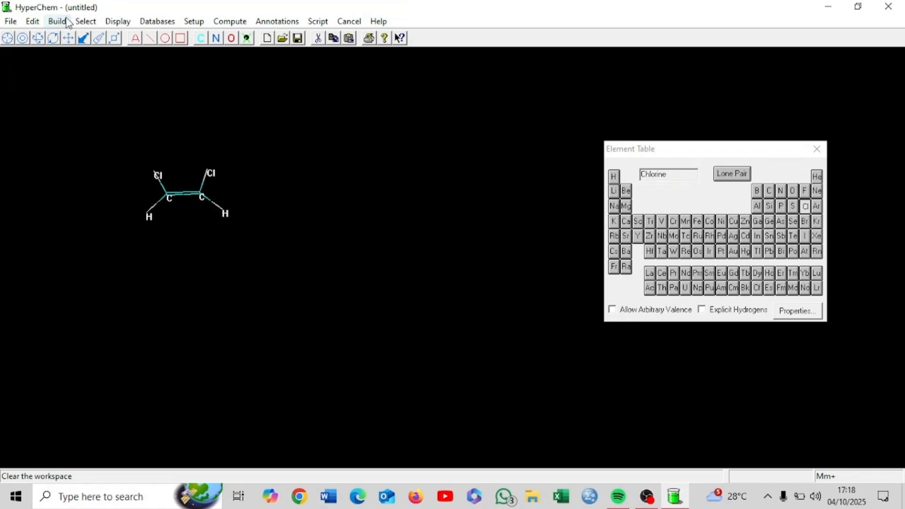
# Run a geometry optimization with the Polak-Ribiere algorithm, an RMS gradient of 0.1 and 90 maximum cycles
pyautogui.click(217, 25)
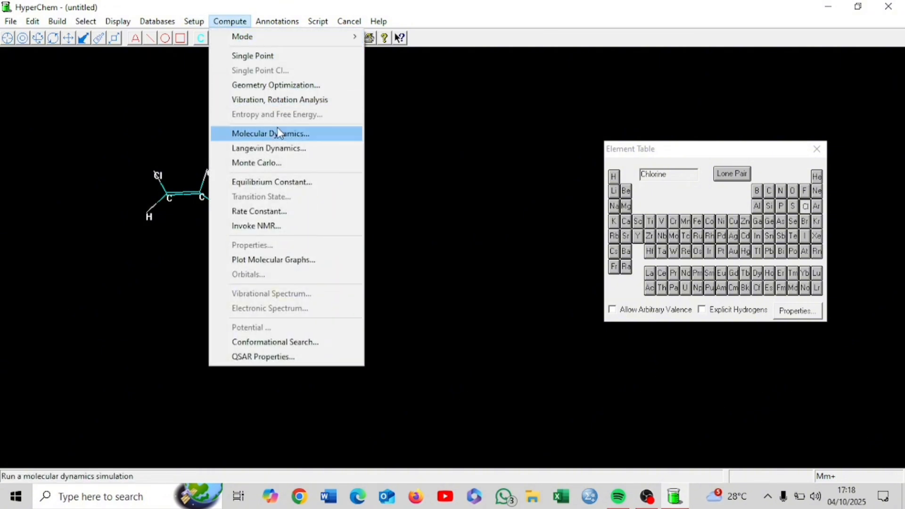
pyautogui.click(272, 89)
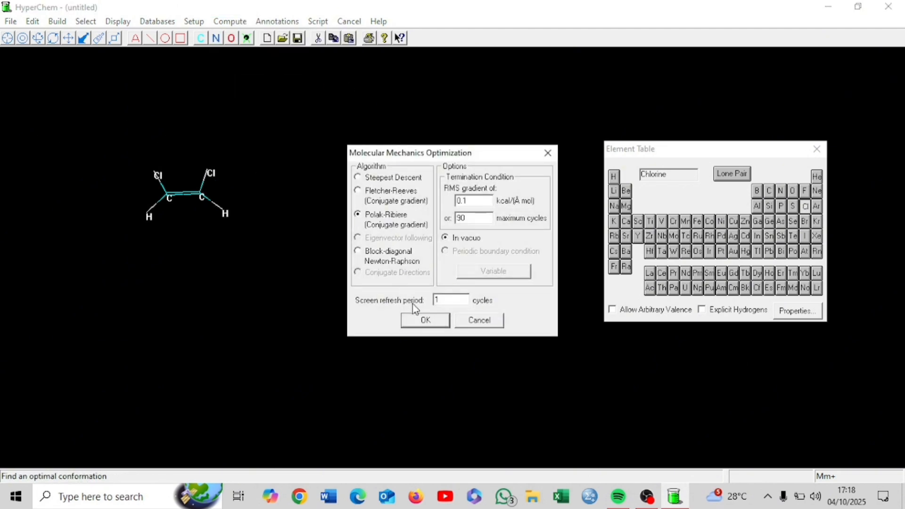
pyautogui.click(425, 320)
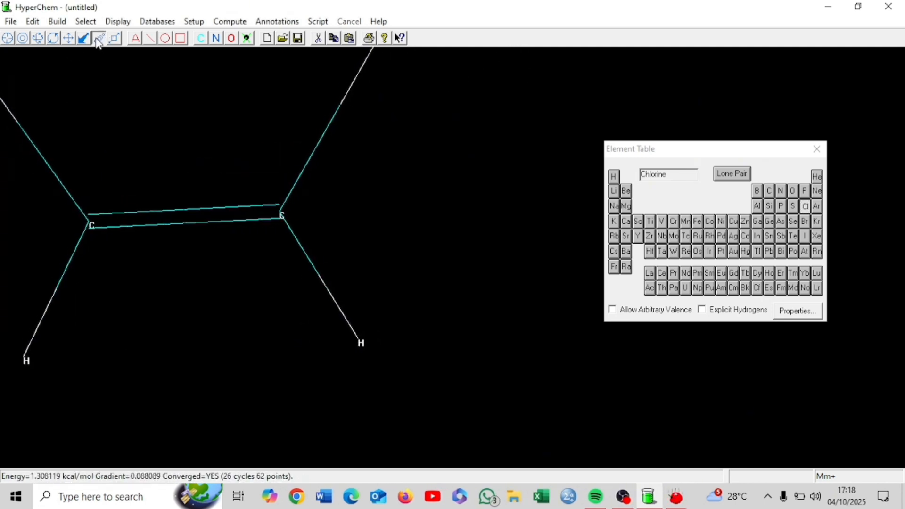
# Render the whole molecule's atoms as balls and cylinders
pyautogui.moveTo(118, 301); pyautogui.dragTo(259, 249)
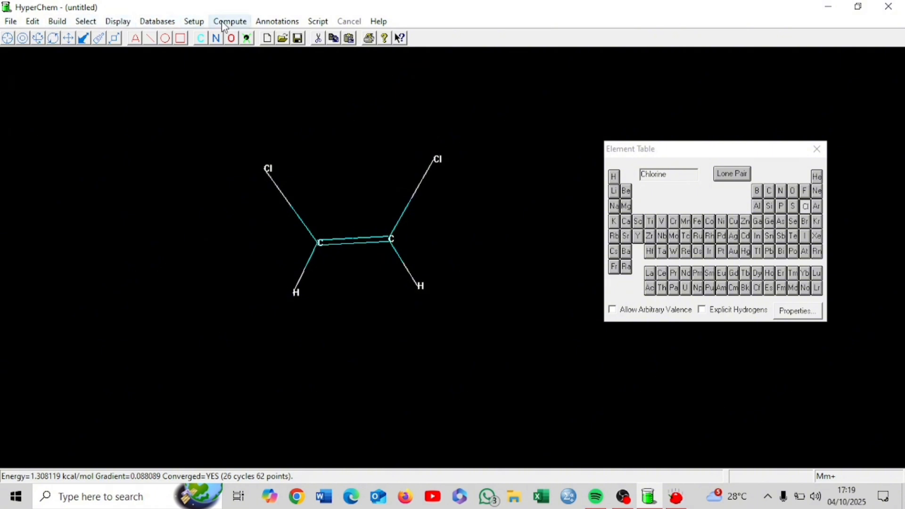
pyautogui.click(116, 26)
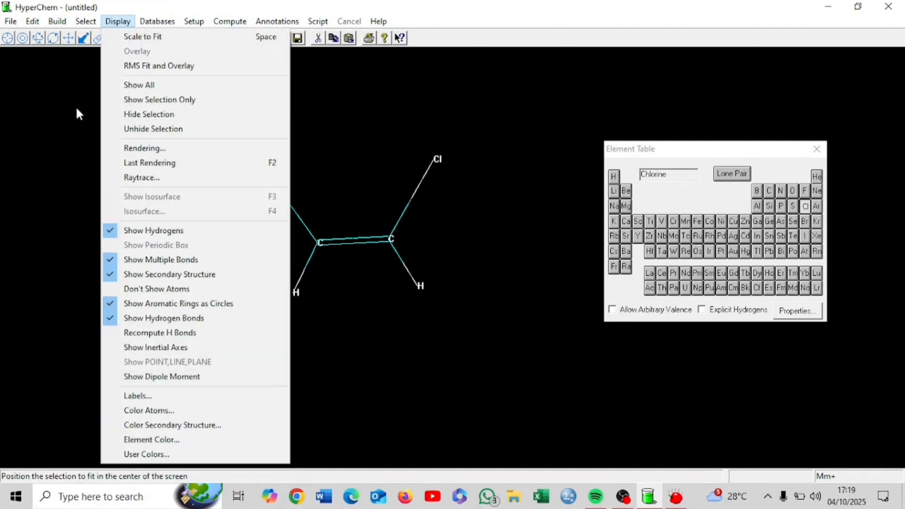
pyautogui.click(169, 149)
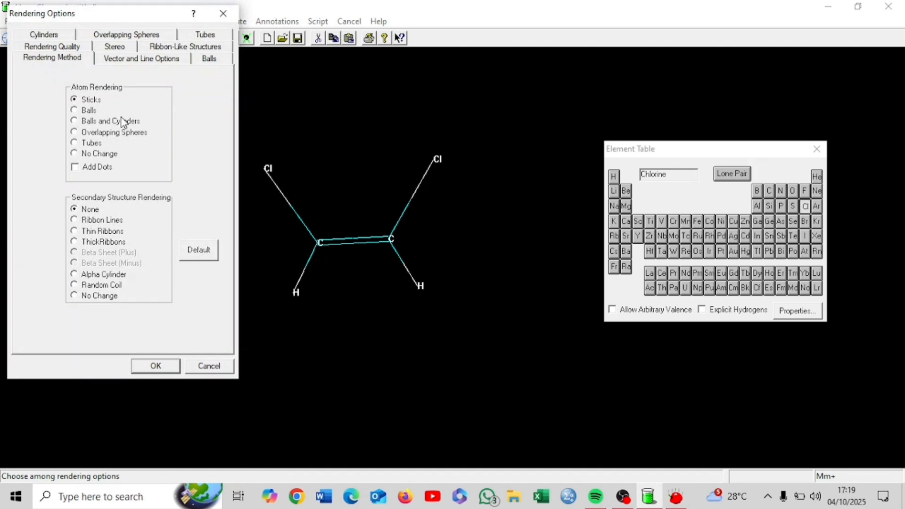
pyautogui.click(149, 370)
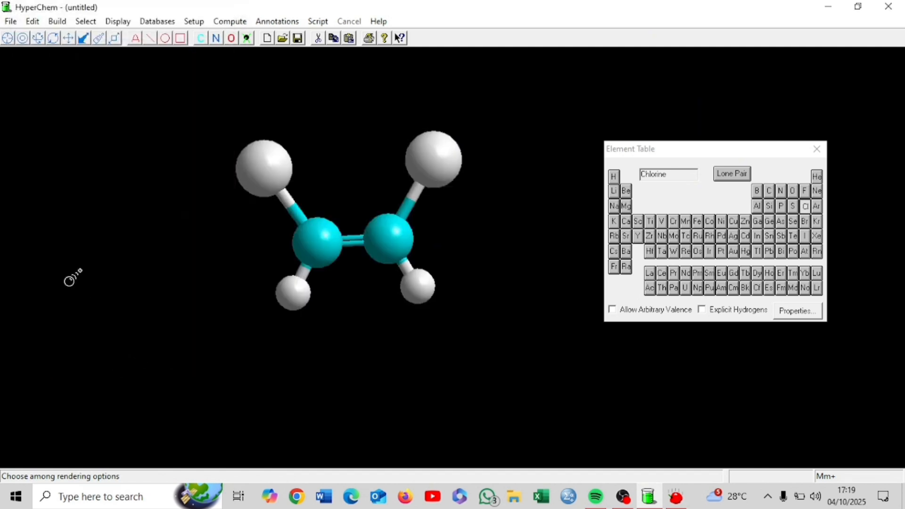
pyautogui.click(81, 22)
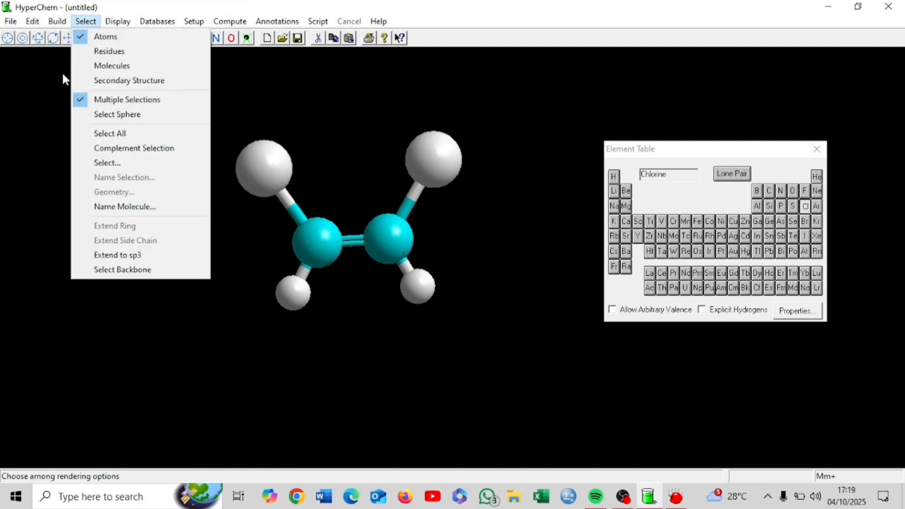
pyautogui.click(93, 68)
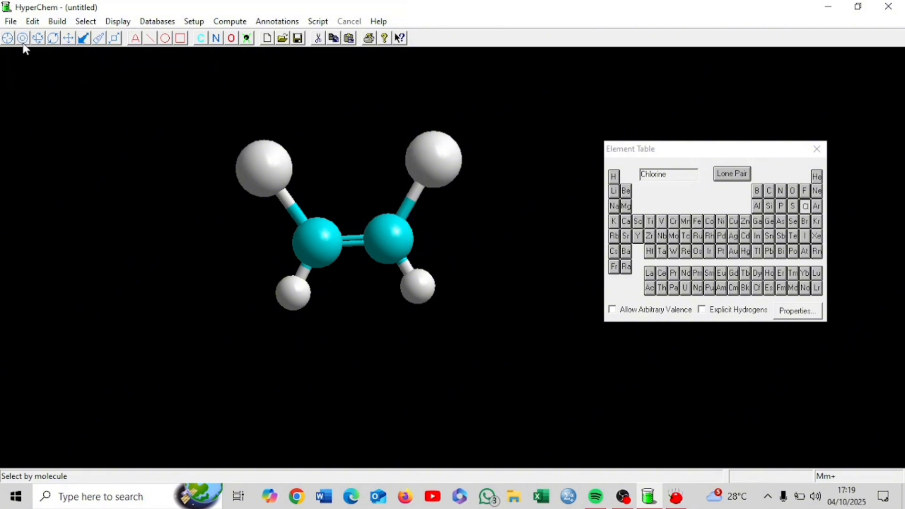
pyautogui.click(263, 166)
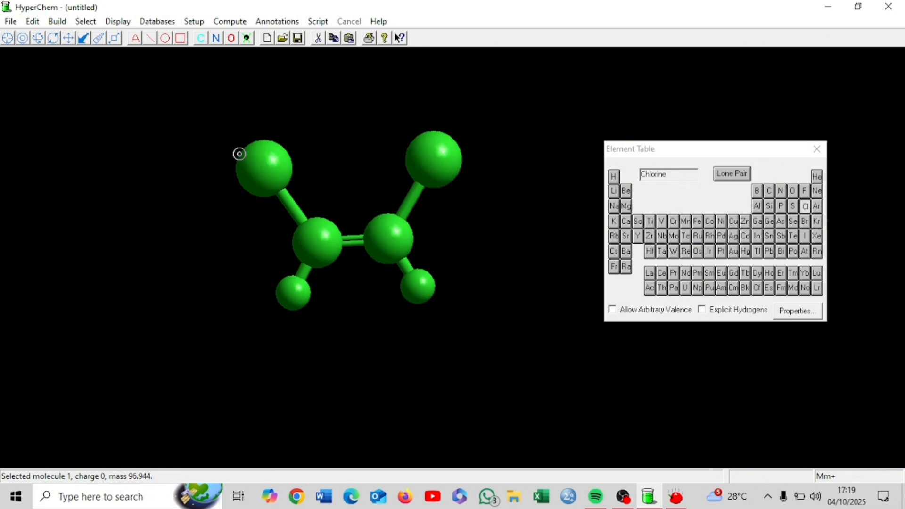
pyautogui.rightClick(258, 173)
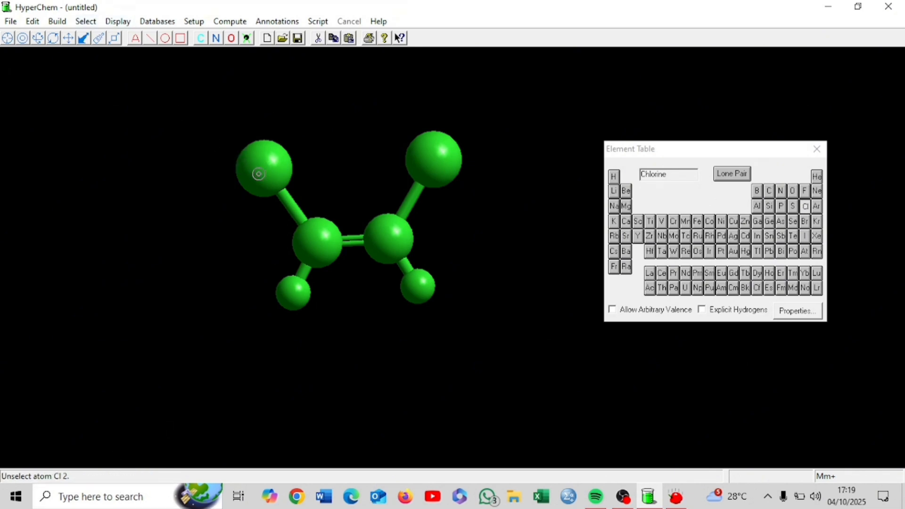
pyautogui.click(85, 21)
pyautogui.click(88, 37)
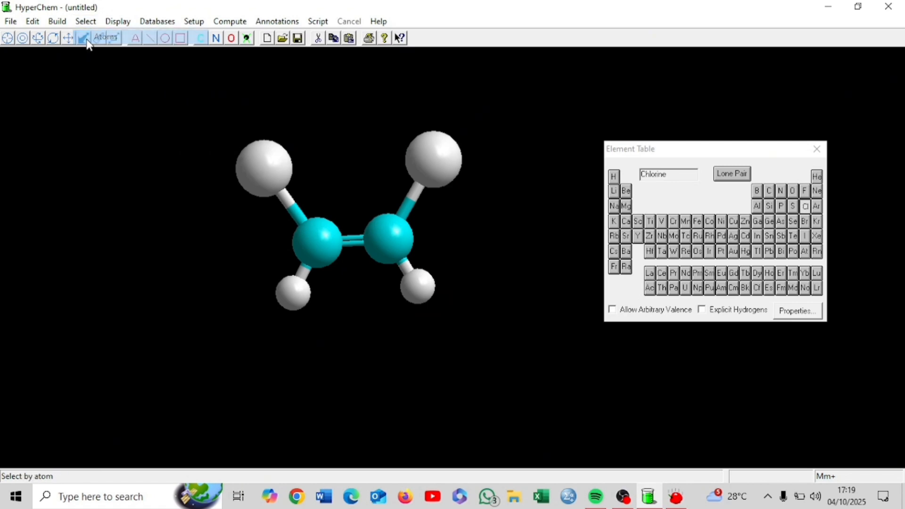
# Measure the bond length between the left carbon and its hydrogen, and clear the selection
pyautogui.click(84, 18)
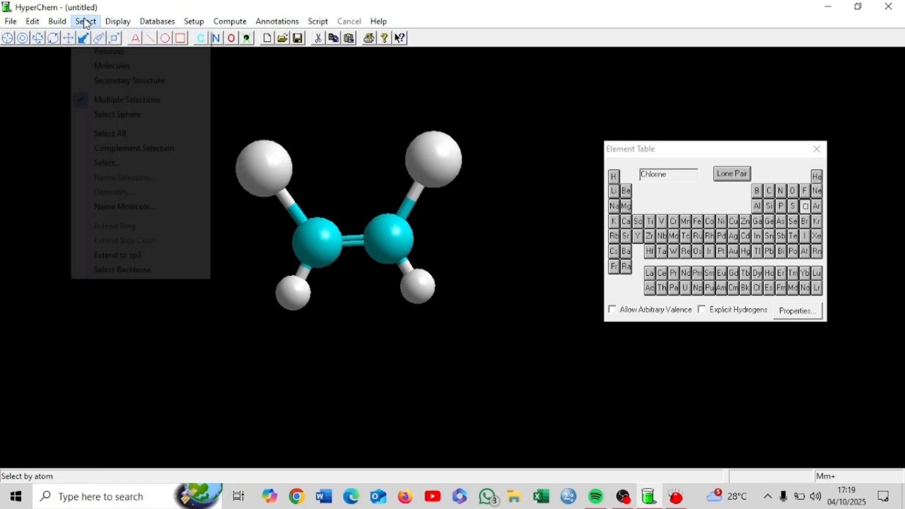
pyautogui.moveTo(61, 21)
pyautogui.moveTo(32, 23)
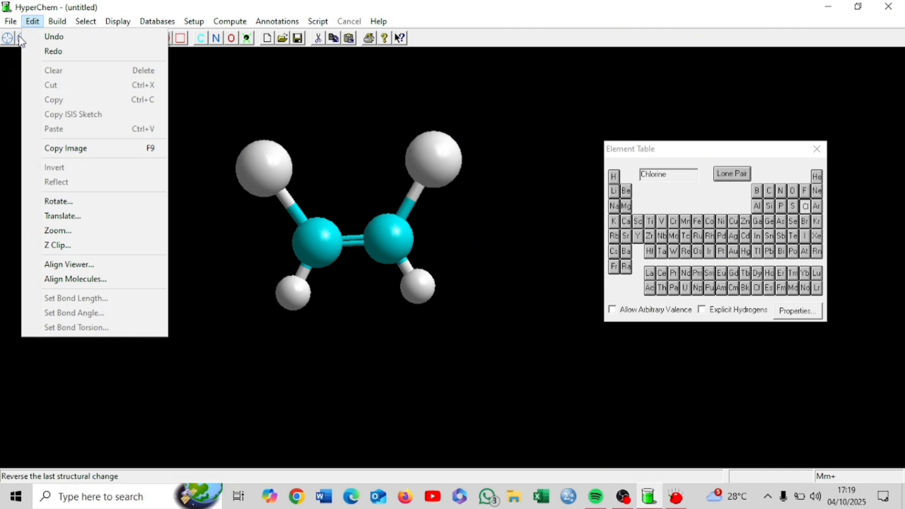
pyautogui.click(22, 41)
pyautogui.click(21, 40)
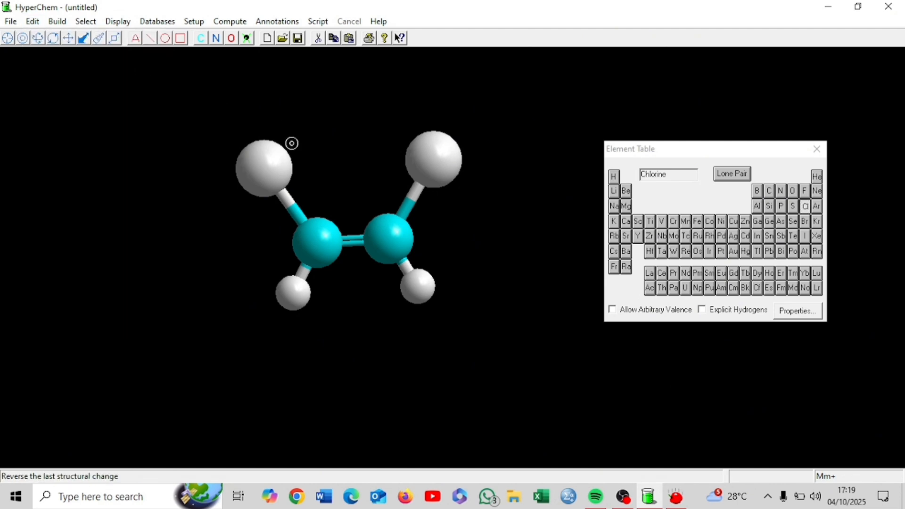
pyautogui.rightClick(291, 143)
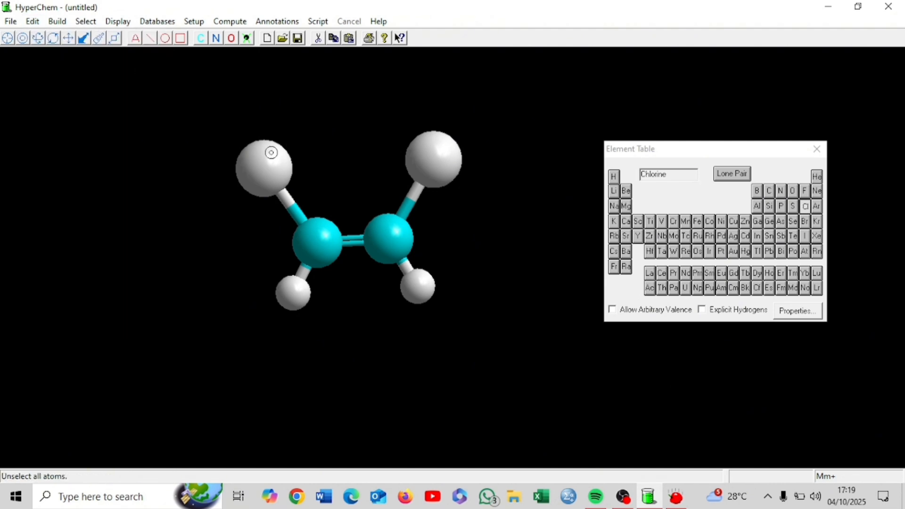
pyautogui.click(322, 259)
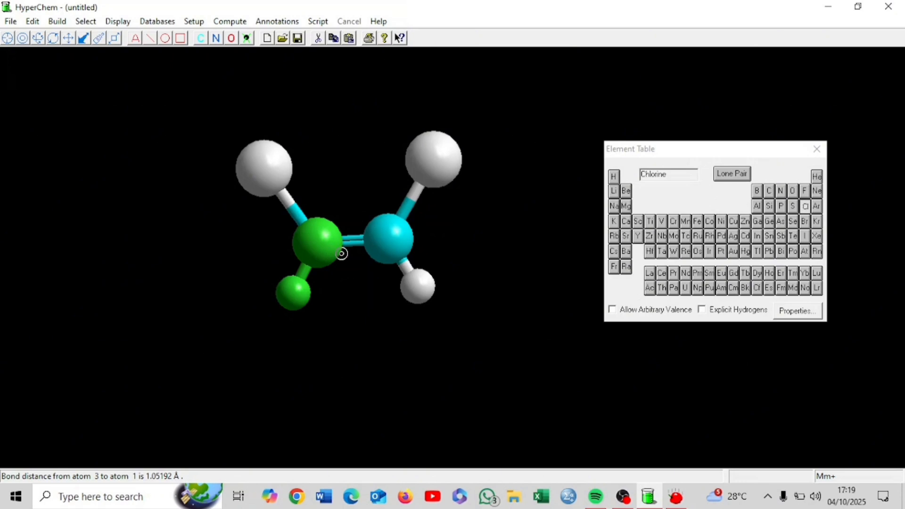
pyautogui.rightClick(321, 241)
# Measure the carbon-carbon double bond and the right carbon's bond to chlorine, clearing the selection after each
pyautogui.click(328, 237)
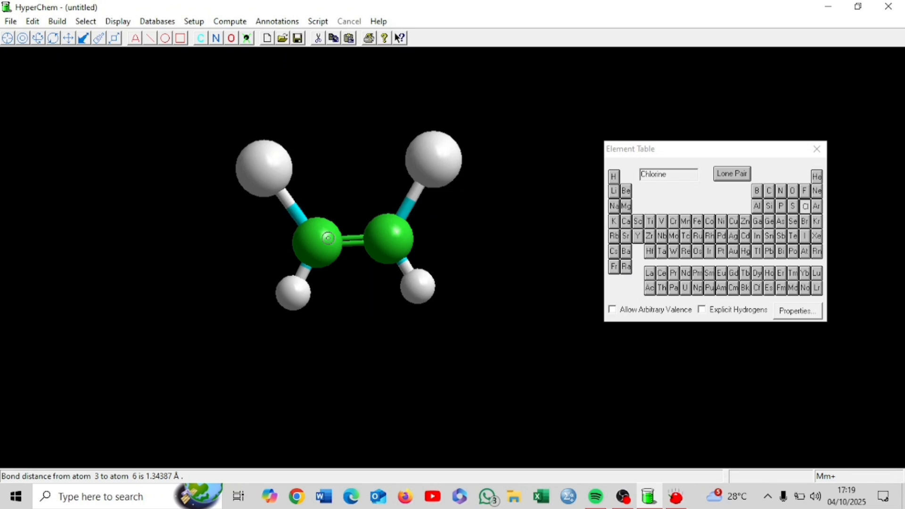
pyautogui.rightClick(298, 194)
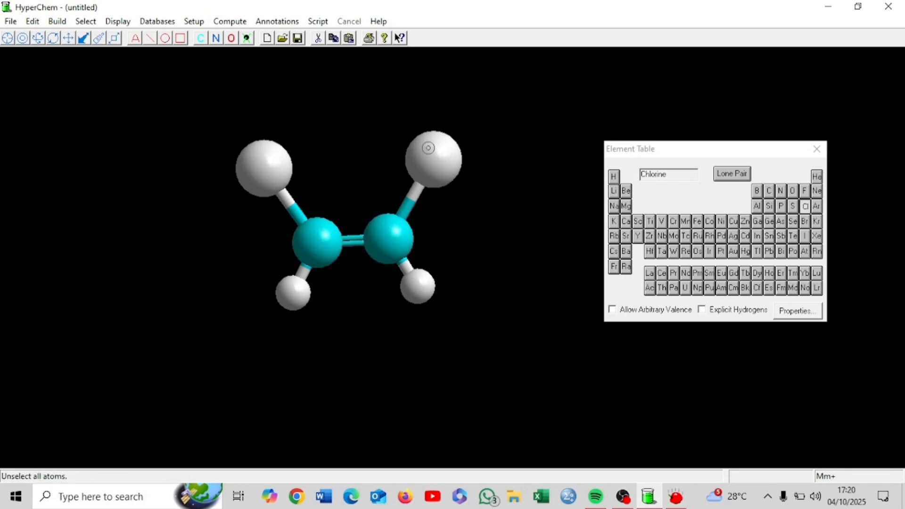
pyautogui.click(437, 164)
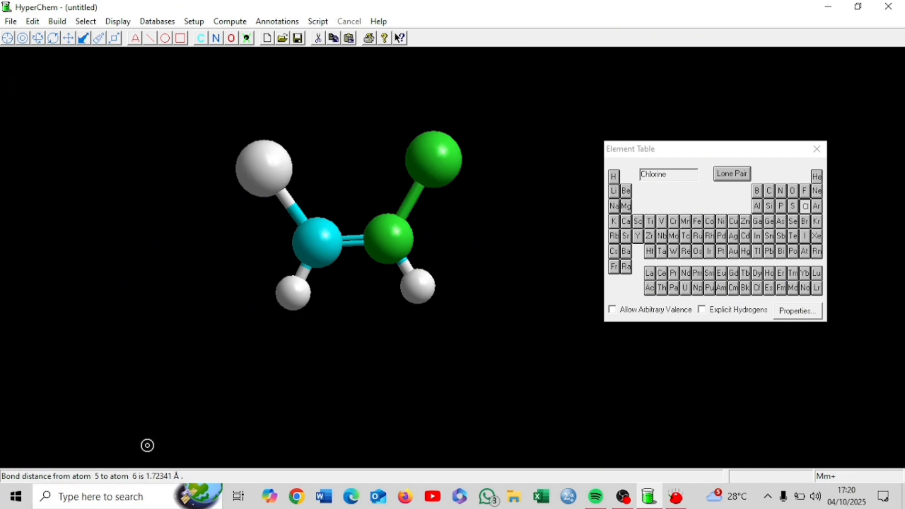
pyautogui.click(395, 254)
pyautogui.rightClick(414, 165)
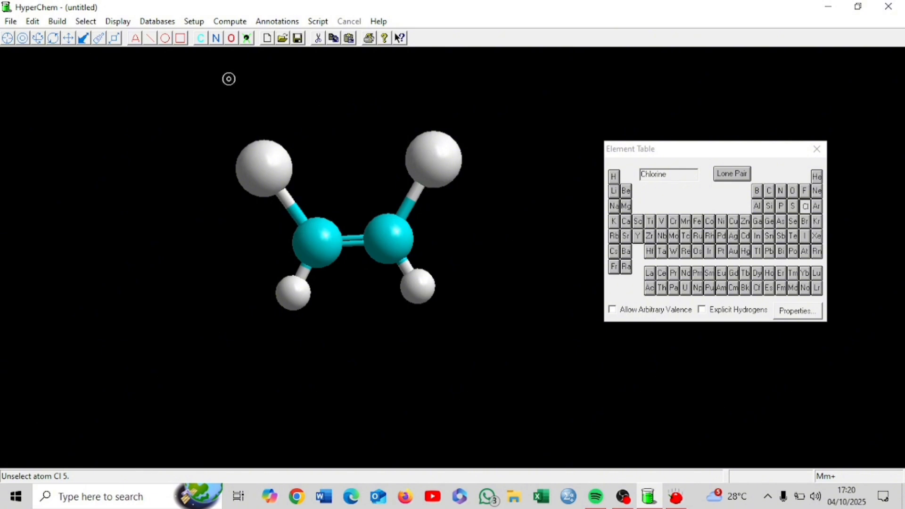
# Run a single point calculation on the molecule, followed by a vibration and rotation analysis
pyautogui.click(241, 21)
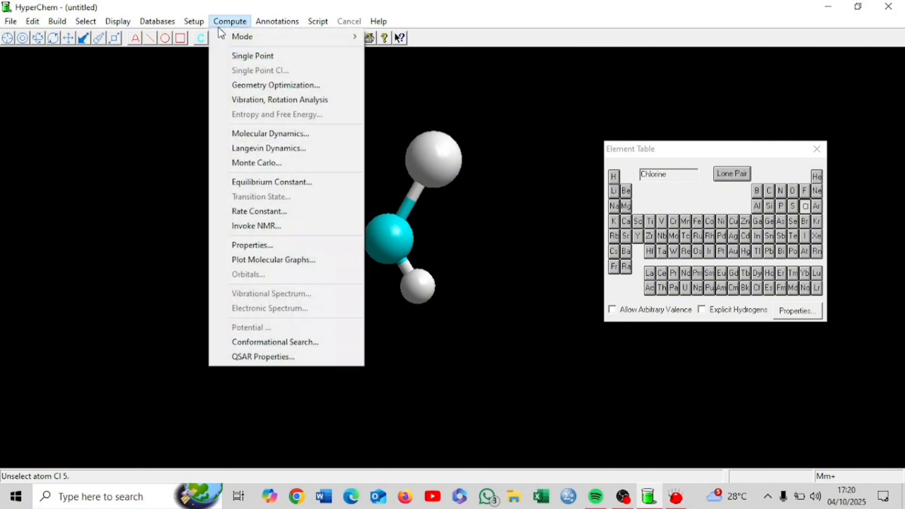
pyautogui.click(262, 57)
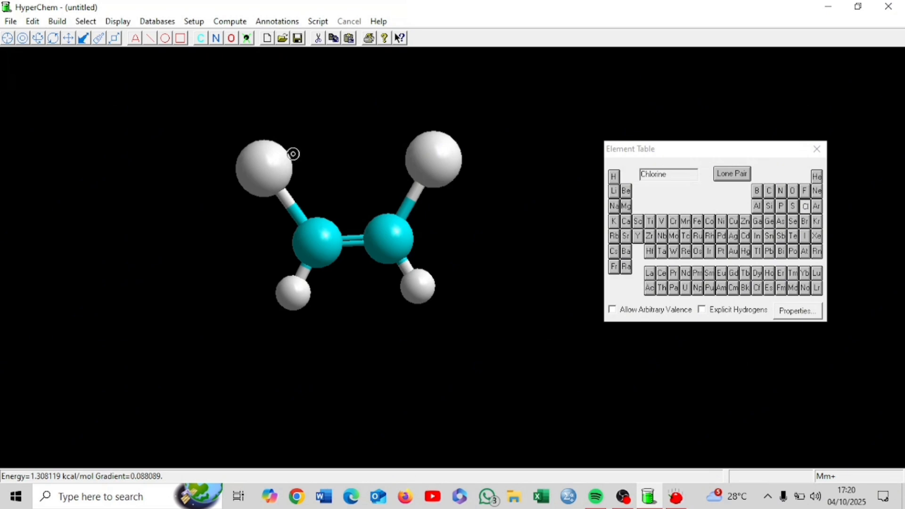
pyautogui.click(227, 21)
pyautogui.click(194, 21)
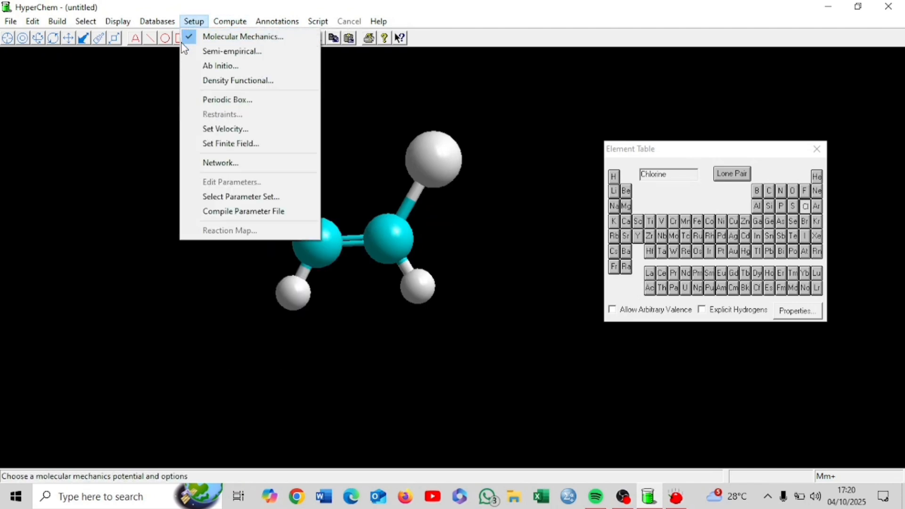
pyautogui.moveTo(229, 21)
pyautogui.click(242, 101)
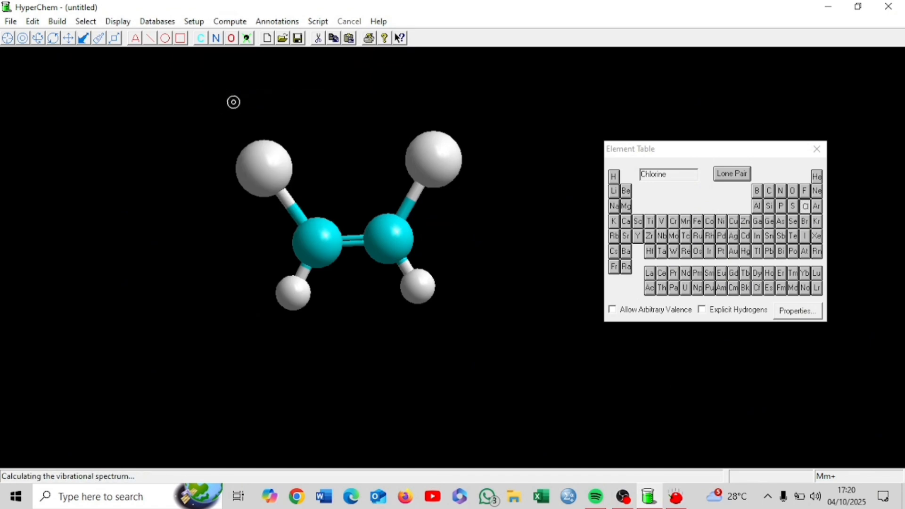
# Display the molecule's vibrational spectrum and animate normal mode 9
pyautogui.click(229, 21)
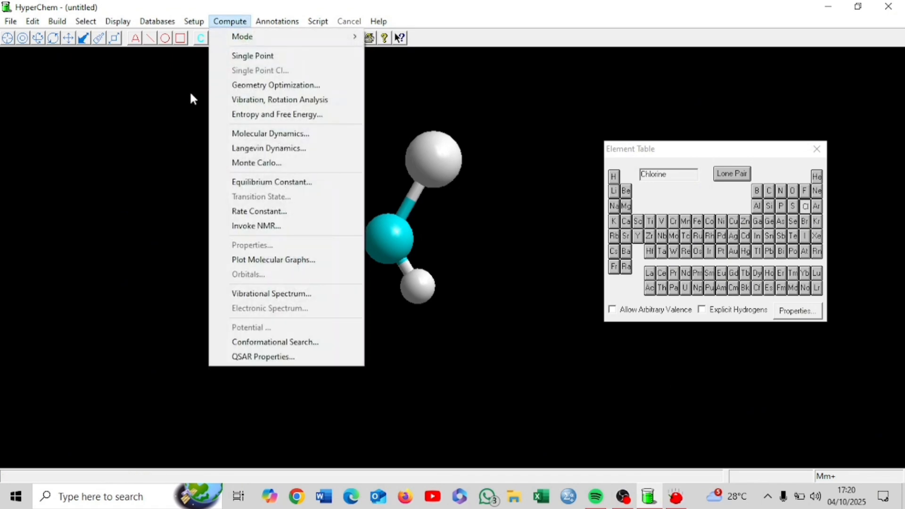
pyautogui.click(272, 294)
pyautogui.click(705, 151)
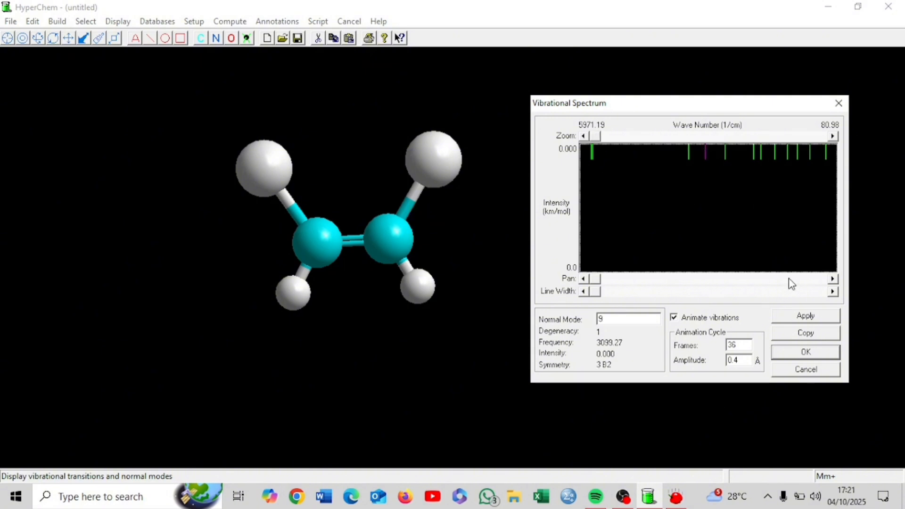
pyautogui.click(807, 318)
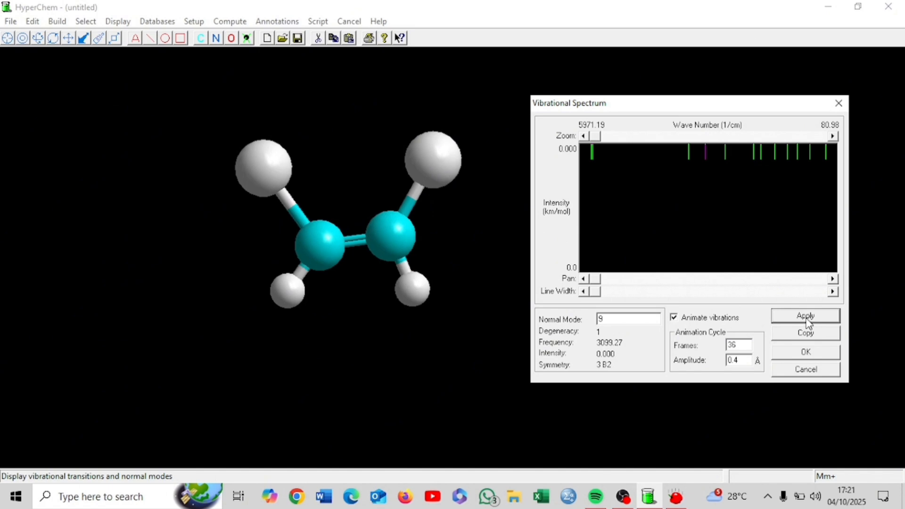
# Animate normal mode 11 from the vibrational spectrum and close the spectrum
pyautogui.click(594, 148)
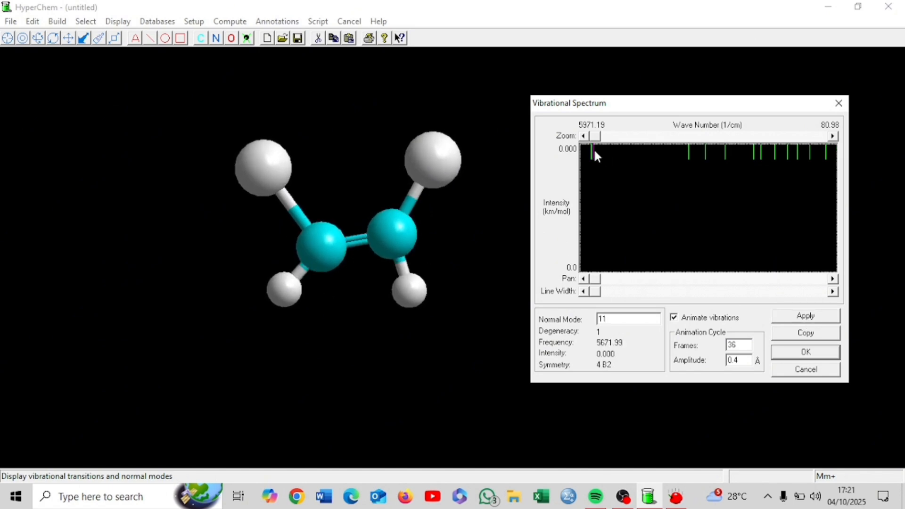
pyautogui.click(797, 318)
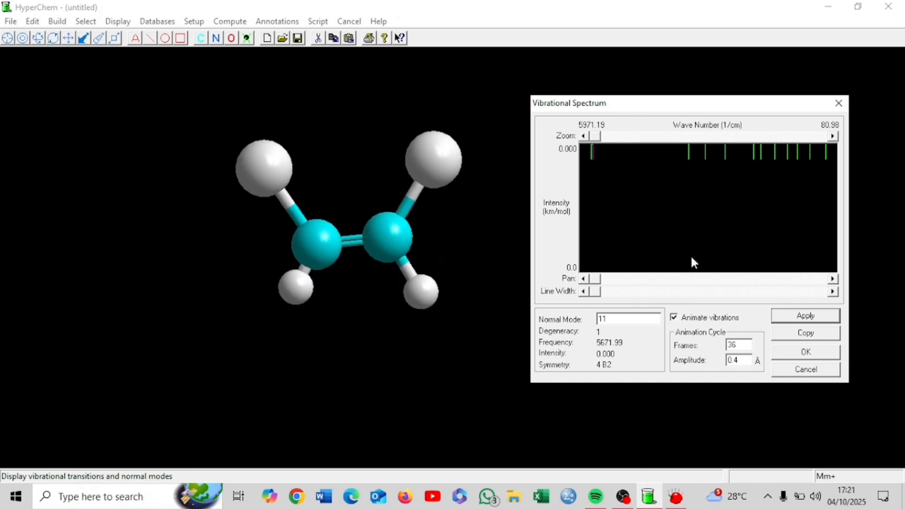
pyautogui.click(812, 357)
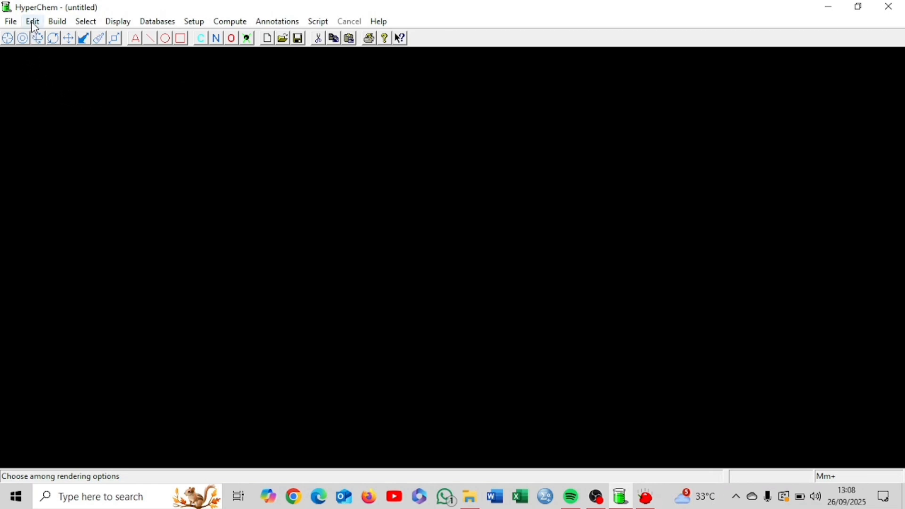
# Draw a straight chain of four bonded carbon atoms with an oxygen double-bonded above the third carbon
pyautogui.click(57, 21)
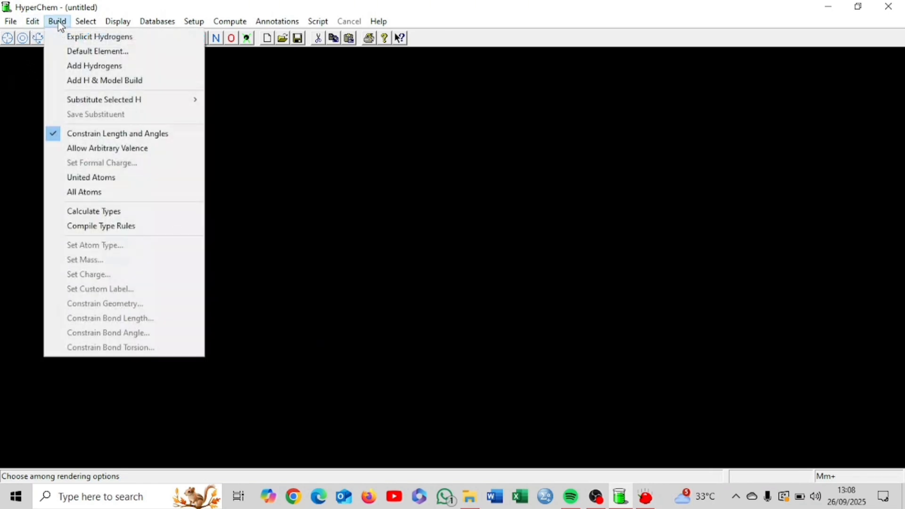
pyautogui.click(74, 50)
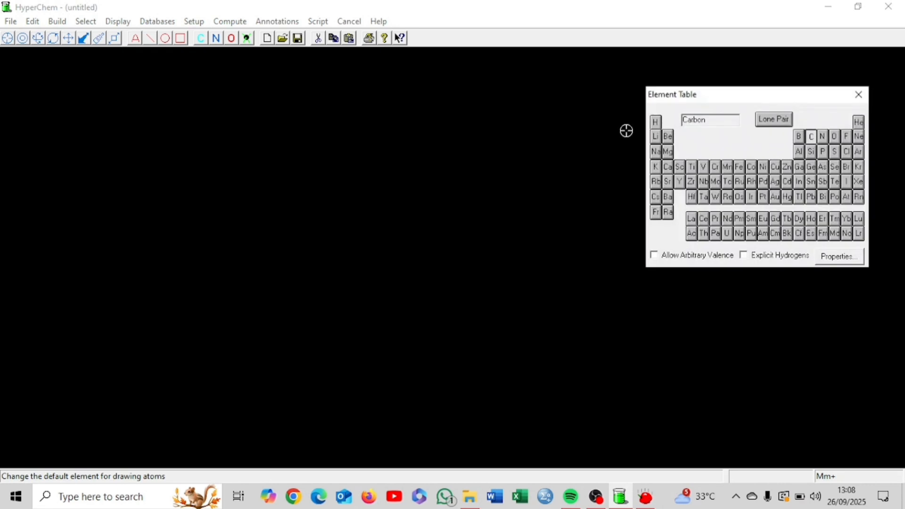
pyautogui.click(8, 39)
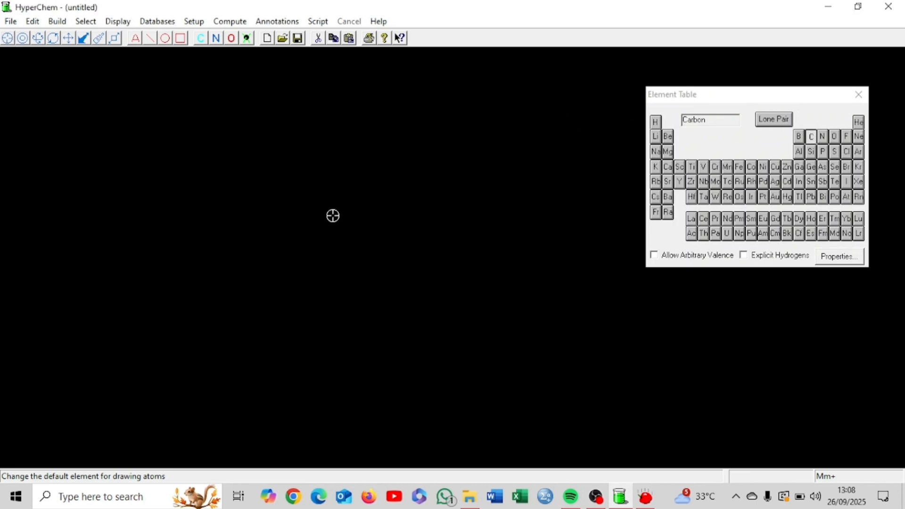
pyautogui.click(108, 249)
pyautogui.click(146, 248)
pyautogui.click(177, 249)
pyautogui.click(209, 248)
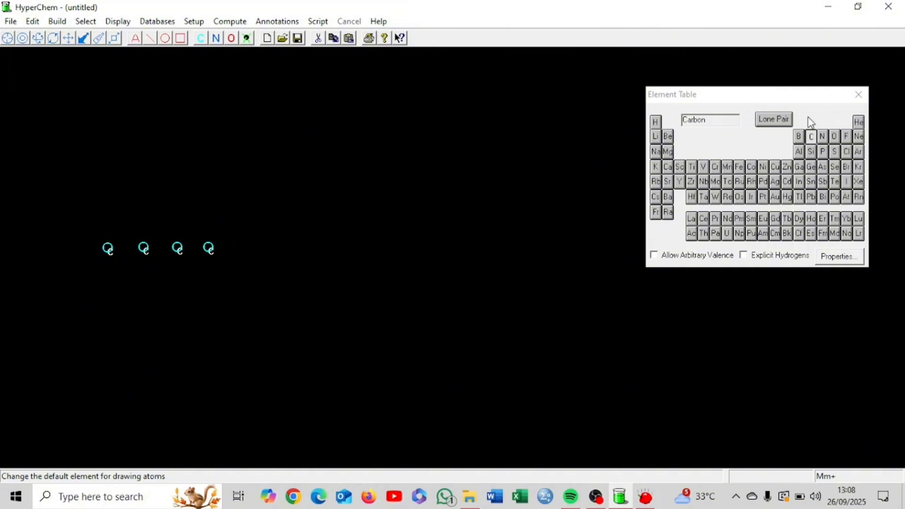
pyautogui.click(835, 137)
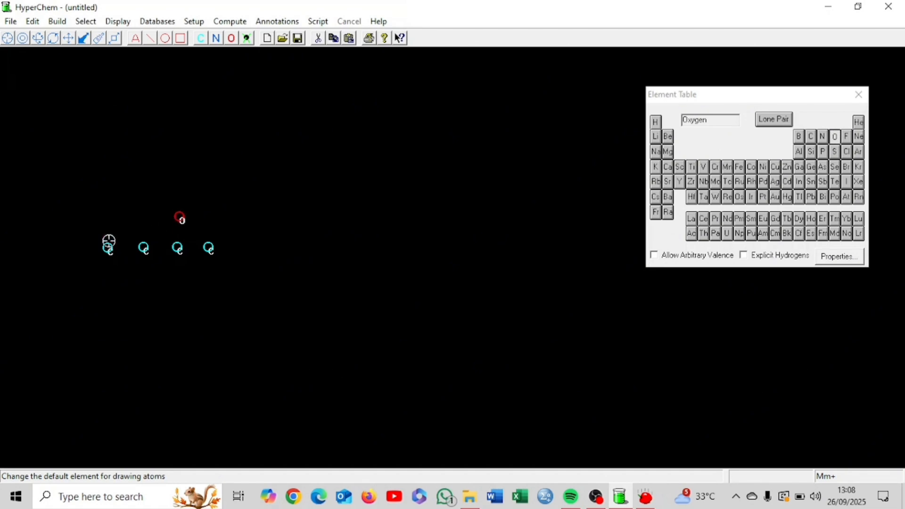
pyautogui.moveTo(108, 248)
pyautogui.mouseDown()
pyautogui.moveTo(206, 248)
pyautogui.moveTo(176, 238)
pyautogui.moveTo(183, 219)
pyautogui.mouseUp()
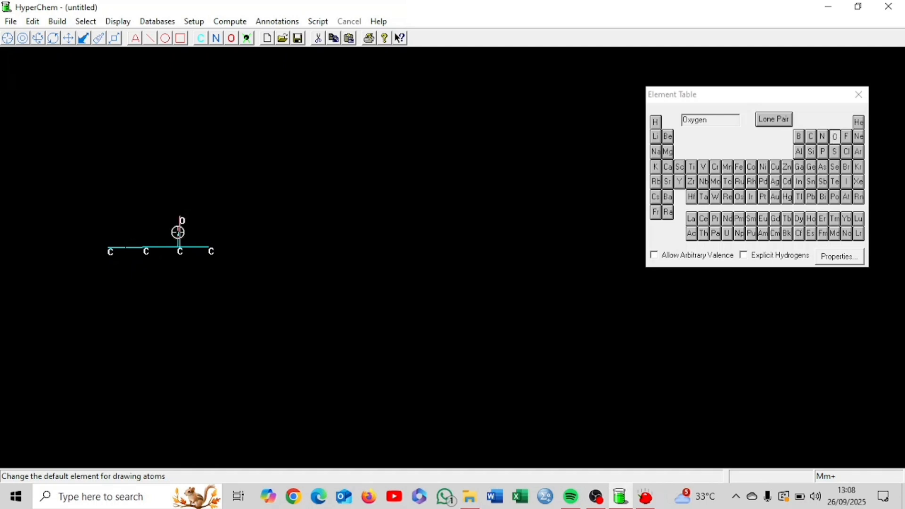
# Add hydrogens to the skeleton and optimize its geometry with Polak-Ribiere, RMS gradient 0.1 and 195 maximum cycles, in vacuo
pyautogui.click(64, 21)
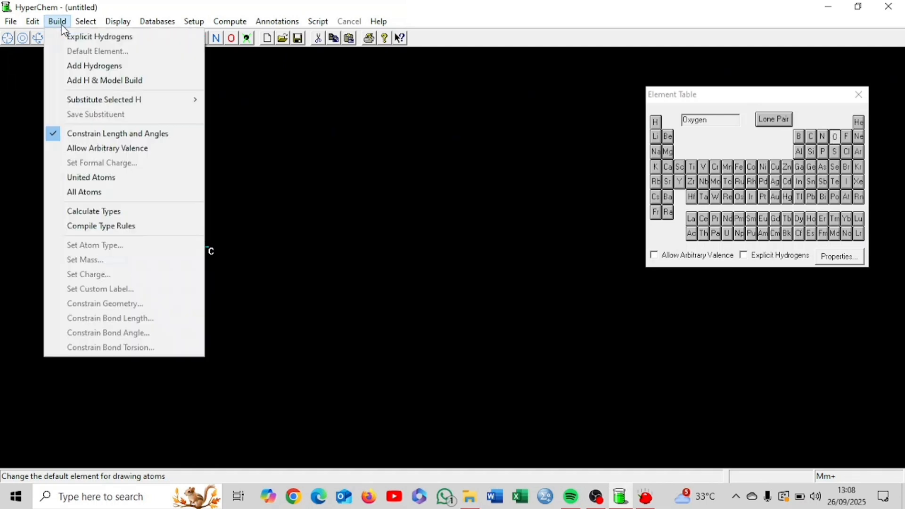
pyautogui.click(70, 66)
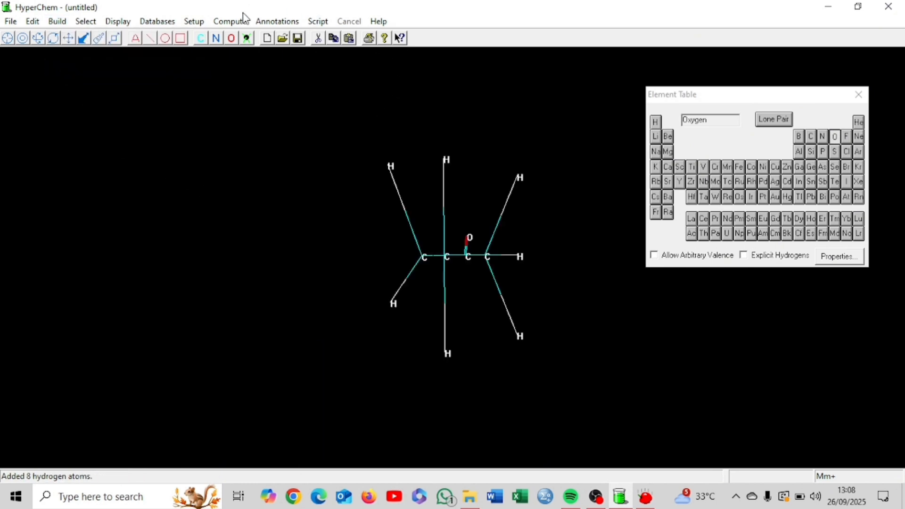
pyautogui.click(231, 22)
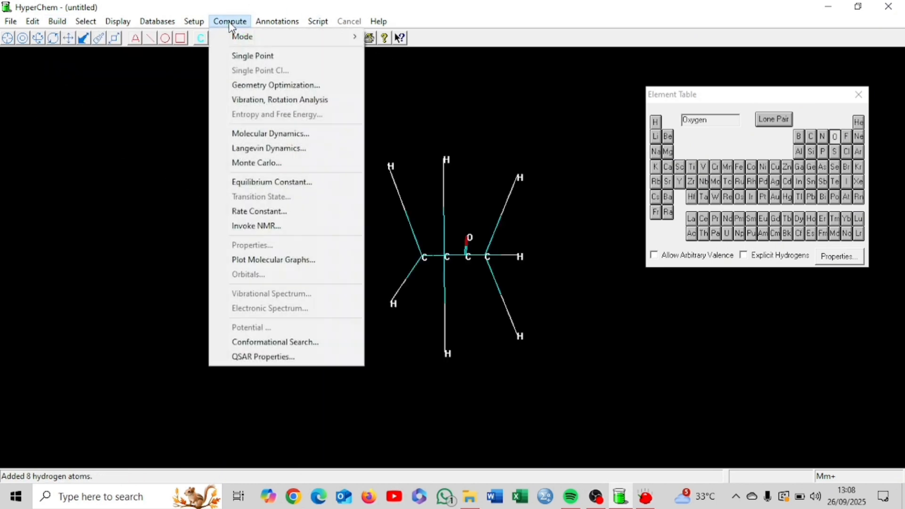
pyautogui.click(232, 22)
pyautogui.click(240, 22)
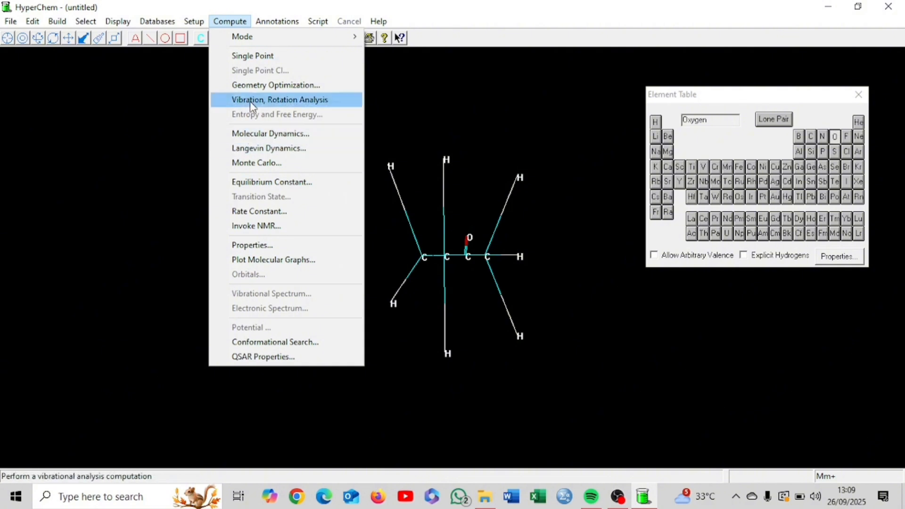
pyautogui.click(253, 87)
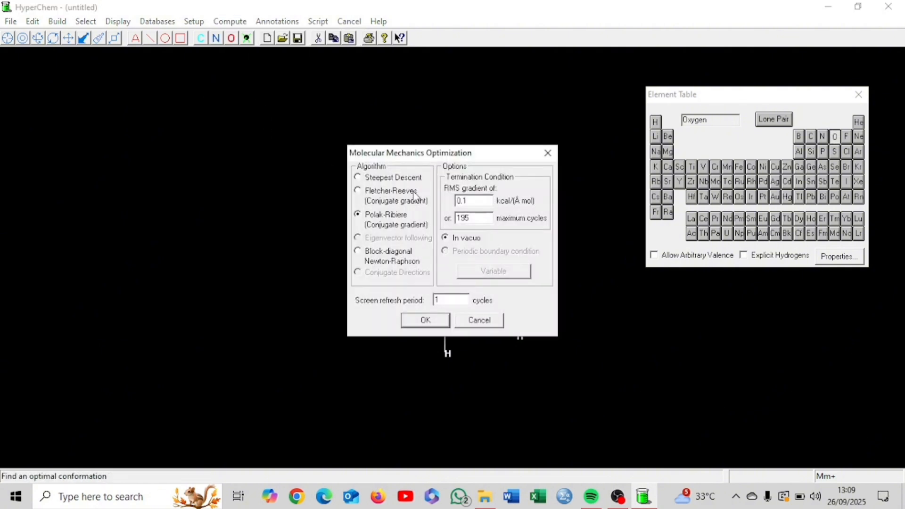
pyautogui.click(426, 321)
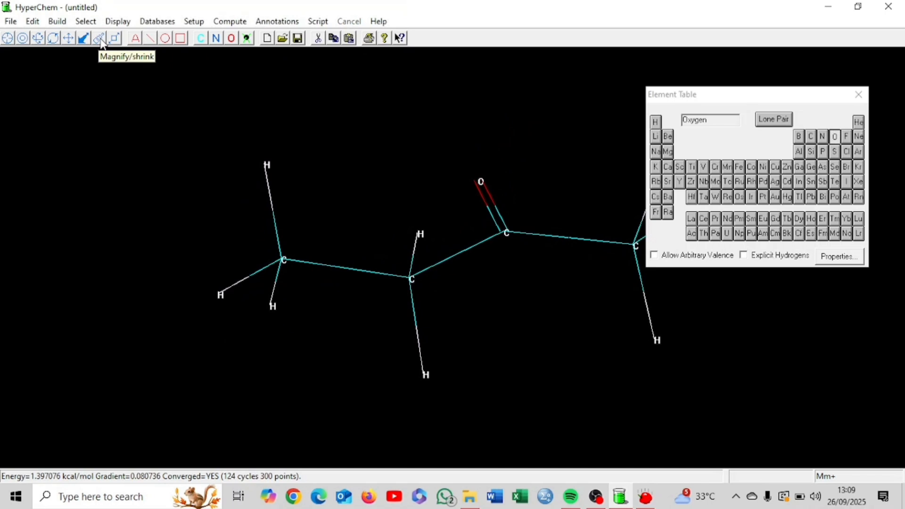
# Shrink the optimized molecule in the workspace and render its atoms as balls and cylinders
pyautogui.click(100, 39)
pyautogui.moveTo(175, 208); pyautogui.dragTo(272, 174)
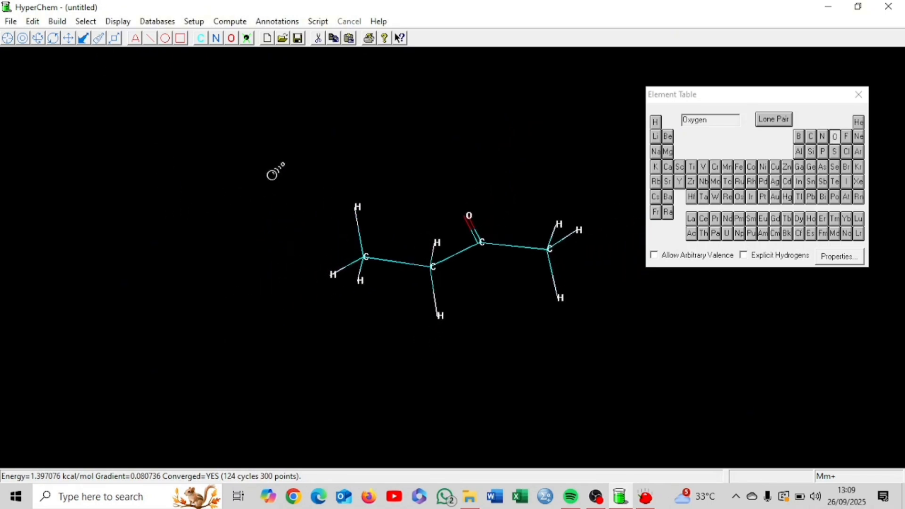
pyautogui.click(53, 39)
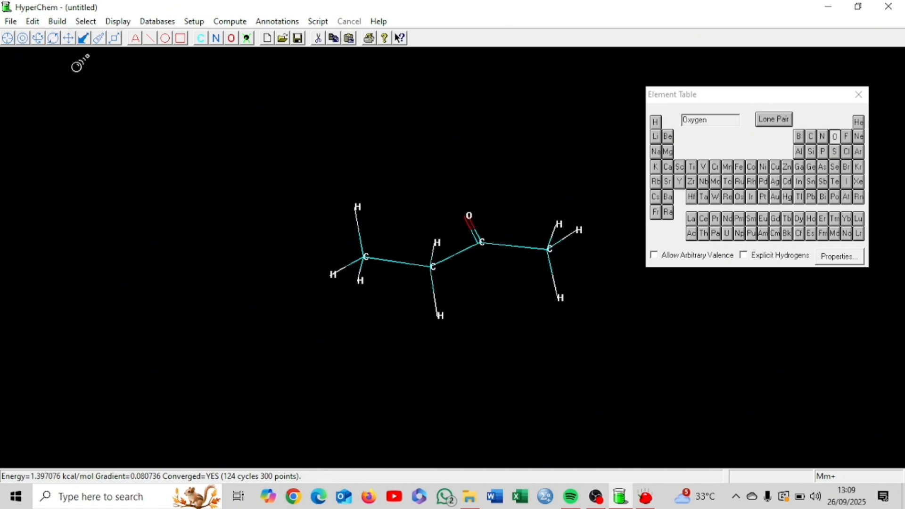
pyautogui.click(119, 20)
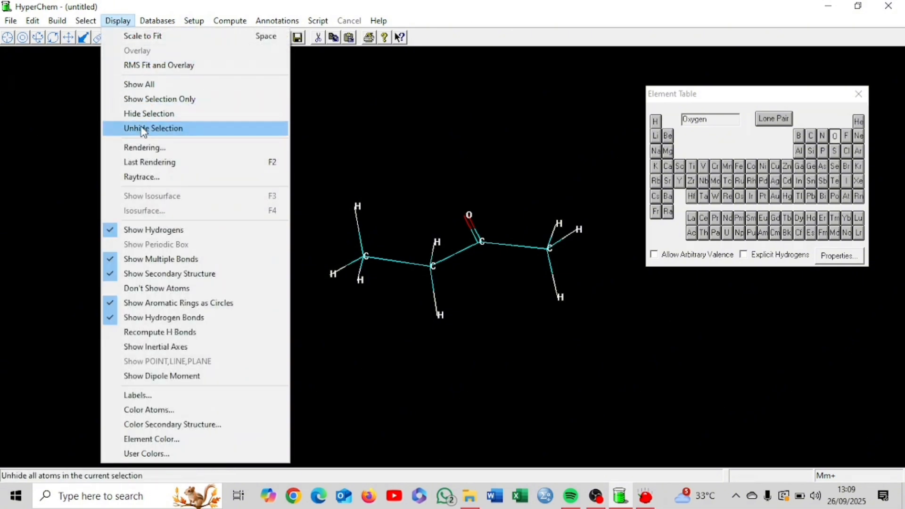
pyautogui.click(151, 149)
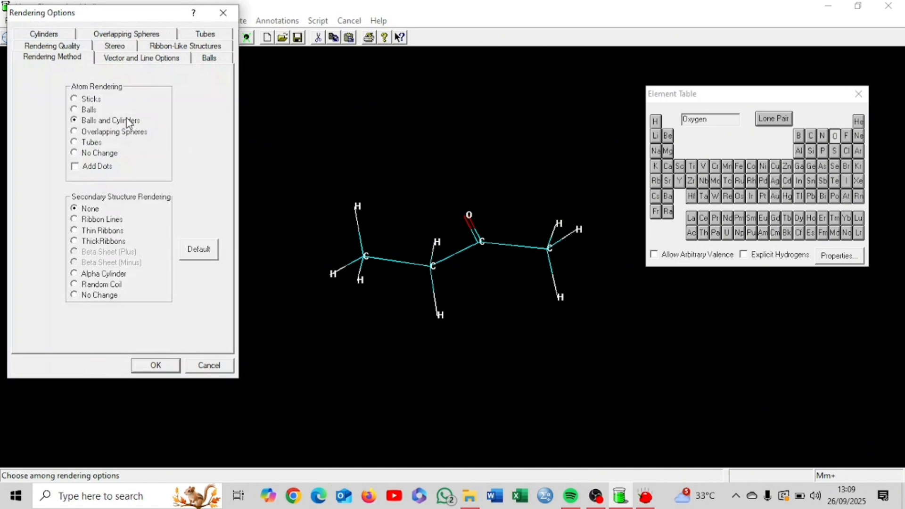
pyautogui.click(156, 366)
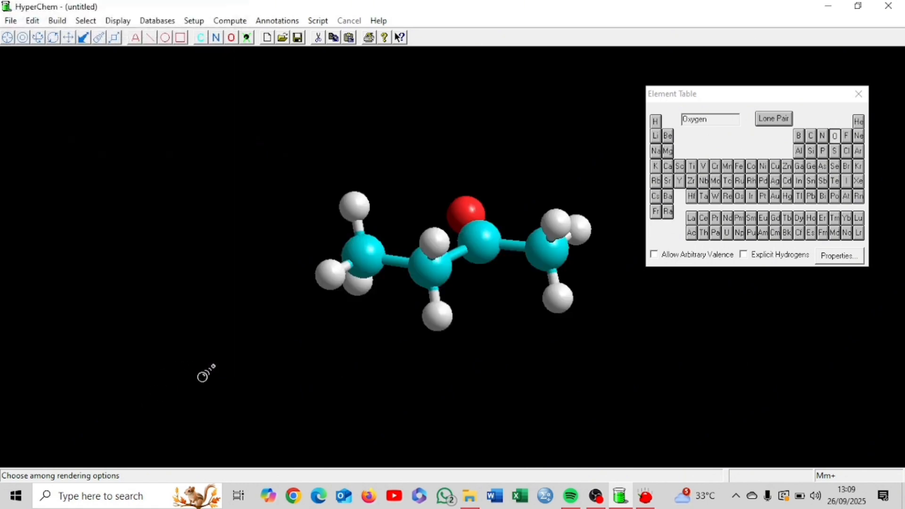
# Run a single point calculation on the four-carbon ketone
pyautogui.click(39, 37)
pyautogui.moveTo(448, 245); pyautogui.dragTo(442, 340)
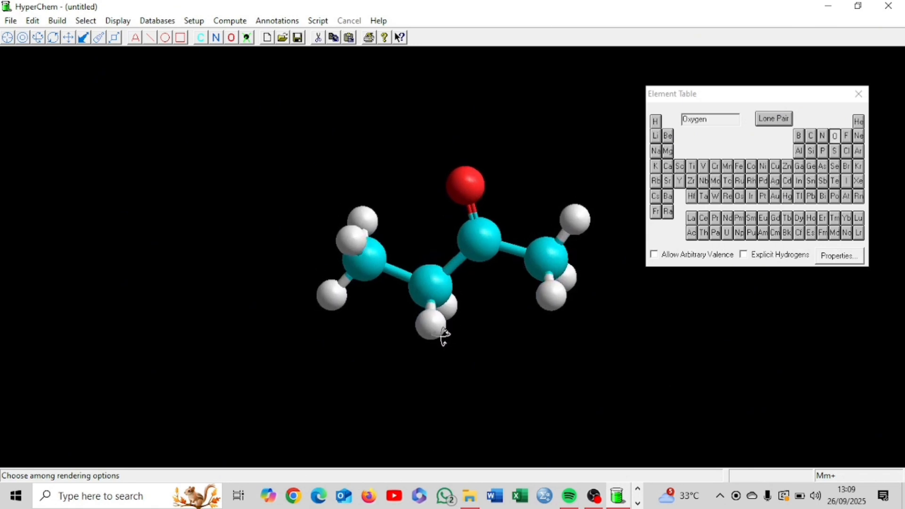
pyautogui.click(231, 21)
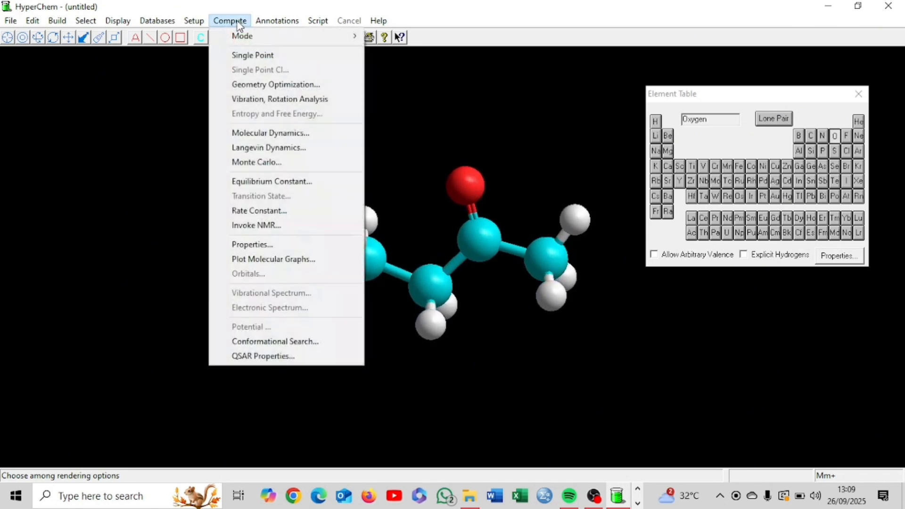
pyautogui.click(229, 55)
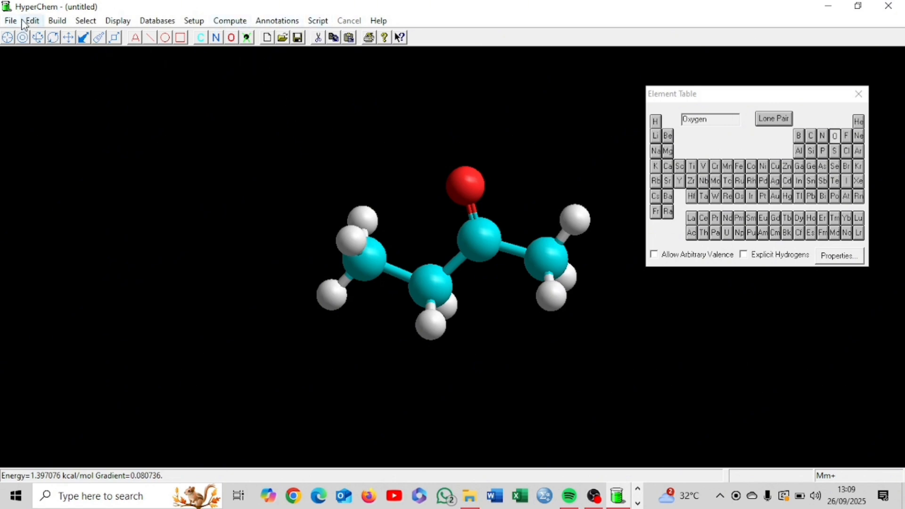
# Measure the bond length between the leftmost carbon and its lower-left hydrogen, and clear the selection
pyautogui.click(85, 22)
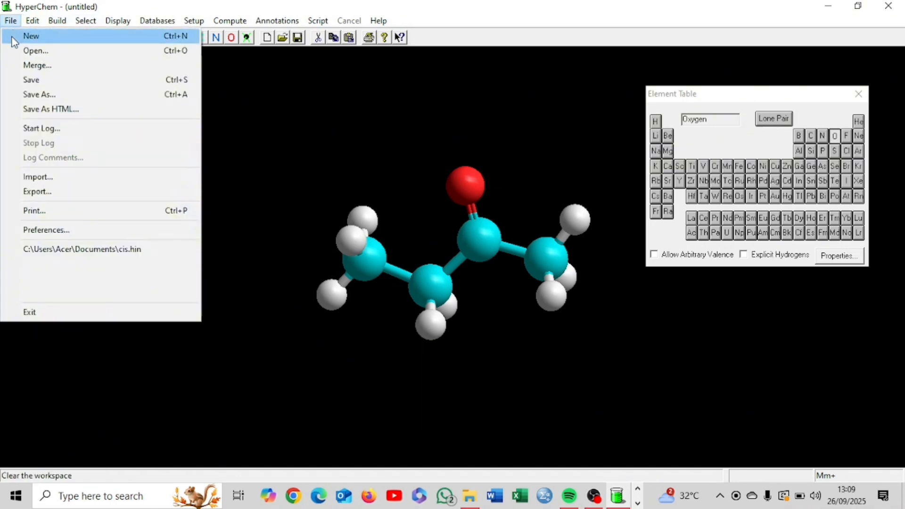
pyautogui.click(83, 21)
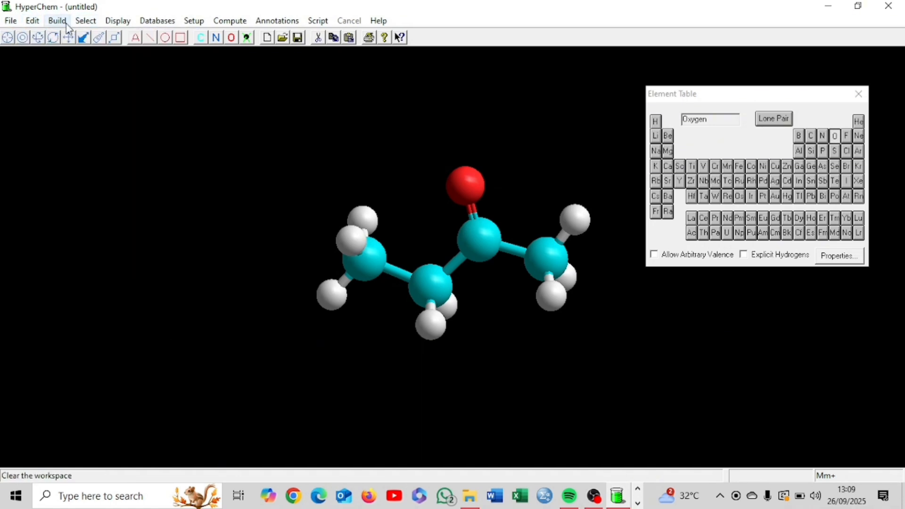
pyautogui.click(22, 38)
pyautogui.click(337, 294)
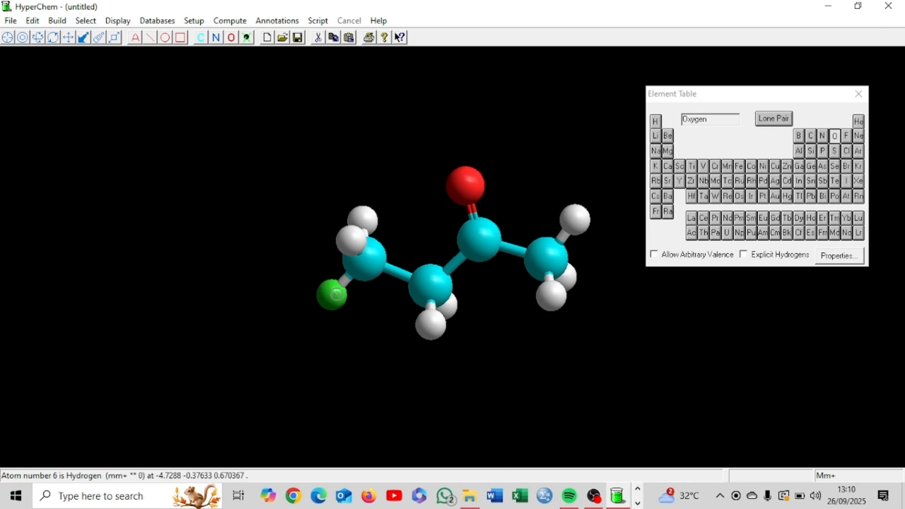
pyautogui.click(363, 264)
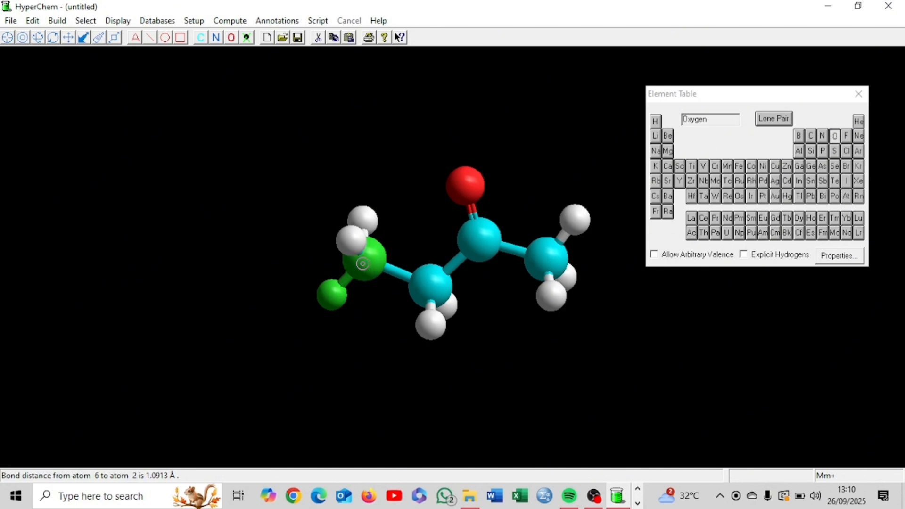
pyautogui.rightClick(348, 278)
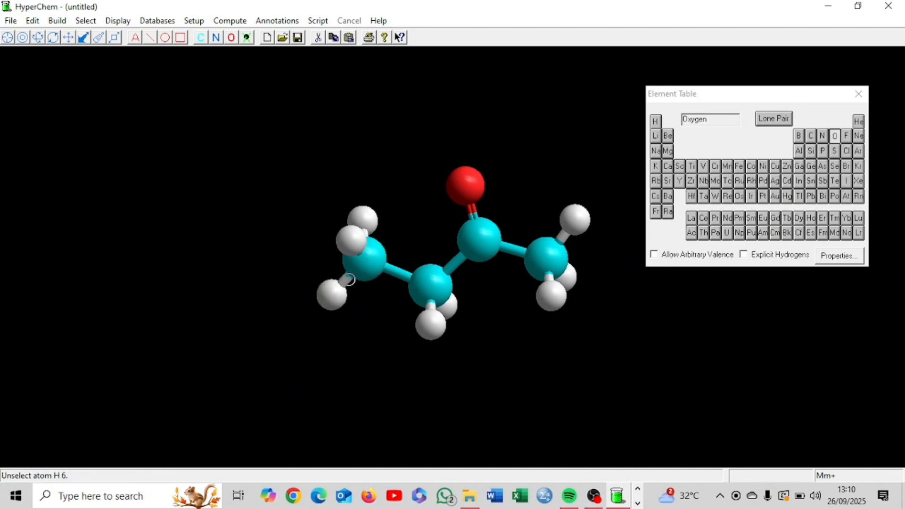
# Measure the bond between the two leftmost carbons, clear the selection, and measure the carbon-oxygen double bond
pyautogui.click(361, 262)
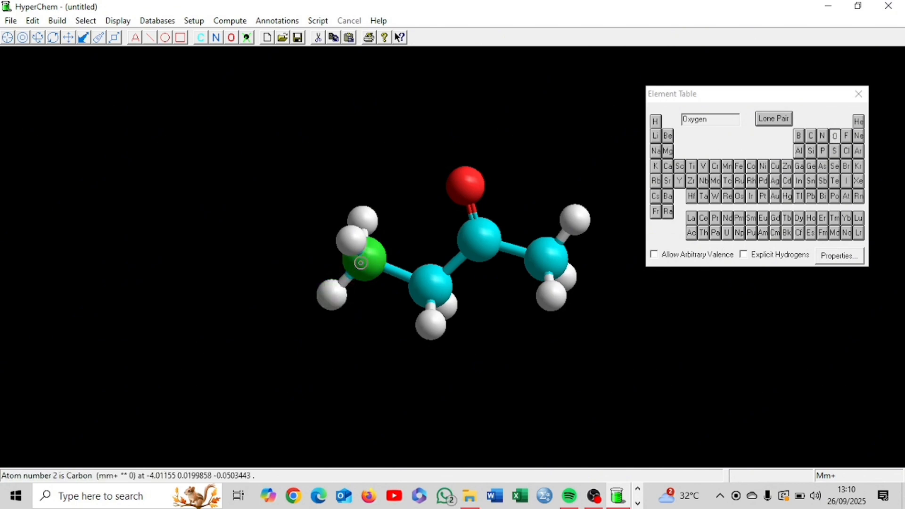
pyautogui.click(425, 279)
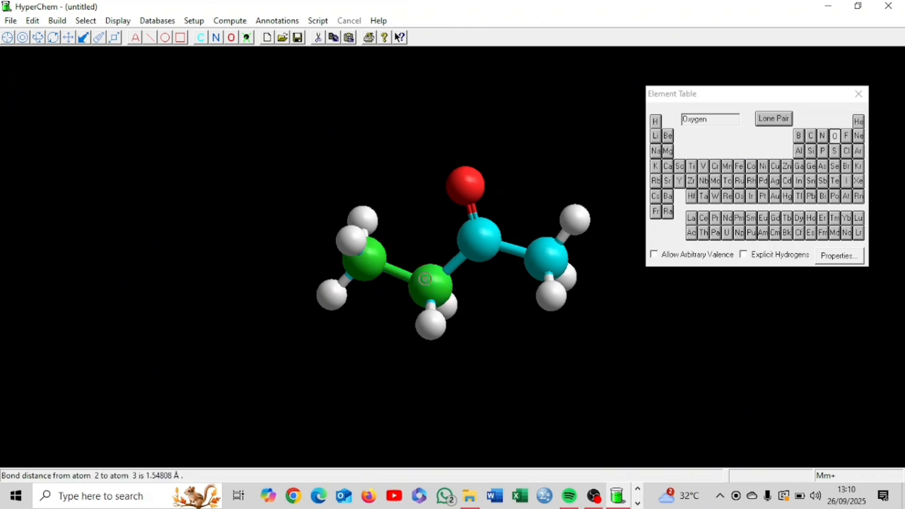
pyautogui.rightClick(424, 279)
pyautogui.click(469, 185)
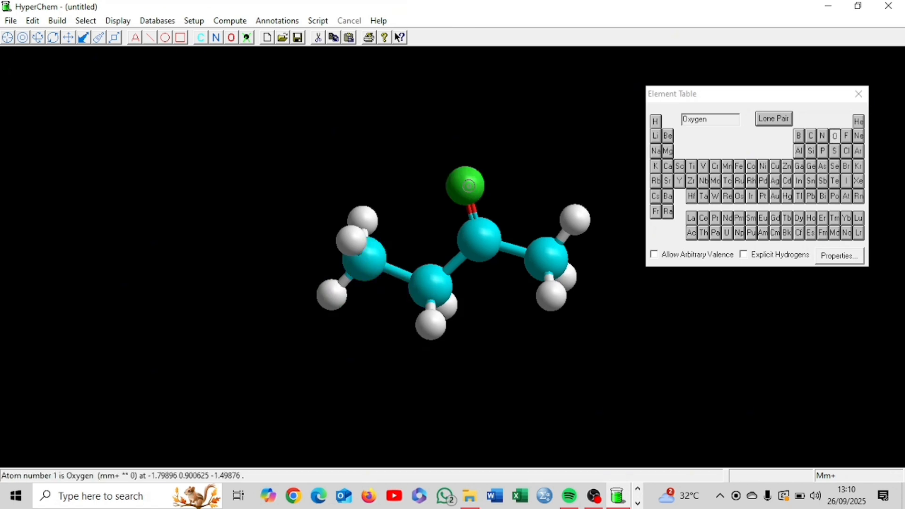
pyautogui.click(487, 235)
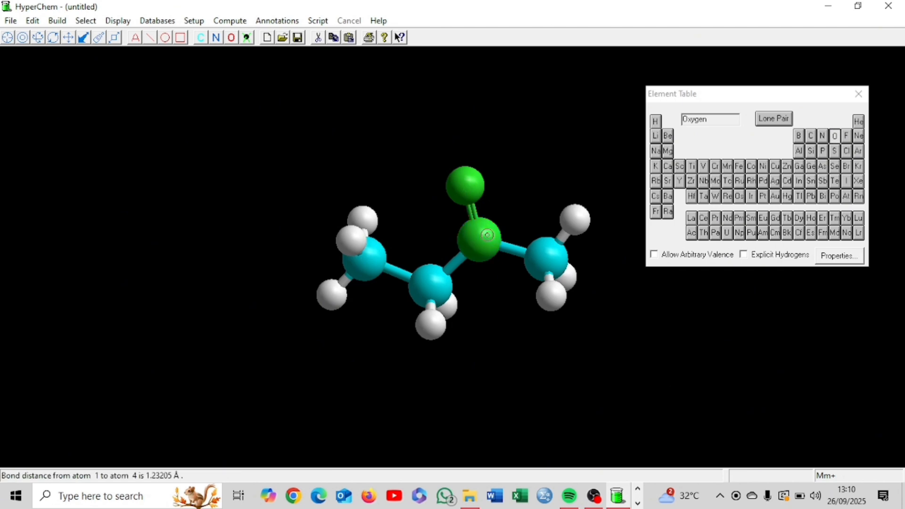
# Clear the carbon-oxygen bond selection and switch the selection level from atoms to whole molecules
pyautogui.rightClick(464, 186)
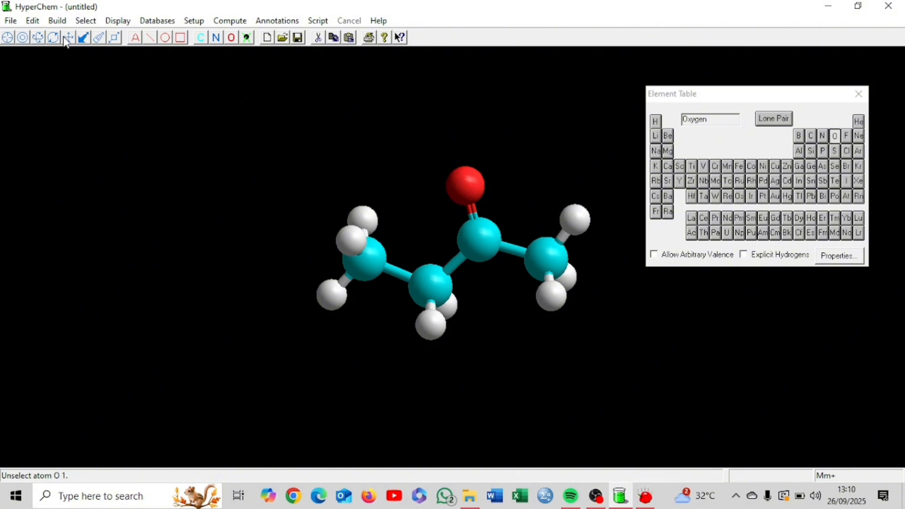
pyautogui.click(85, 21)
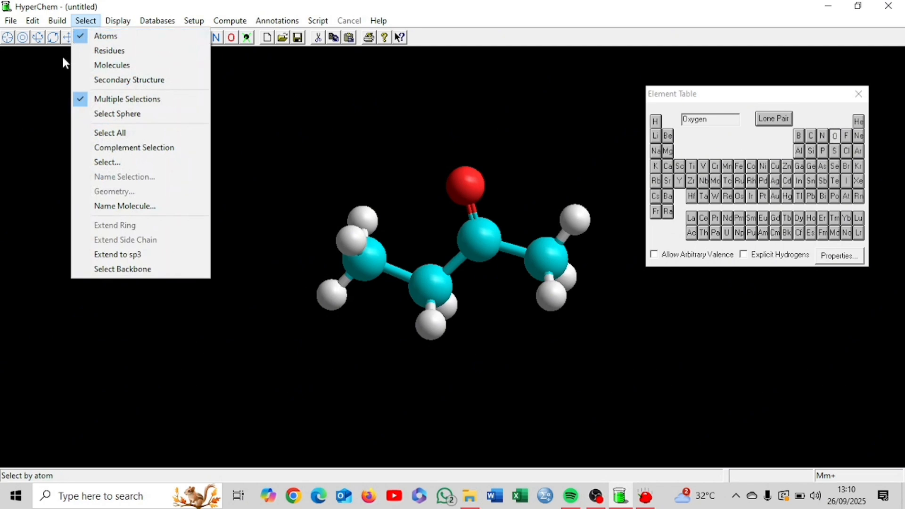
pyautogui.click(112, 66)
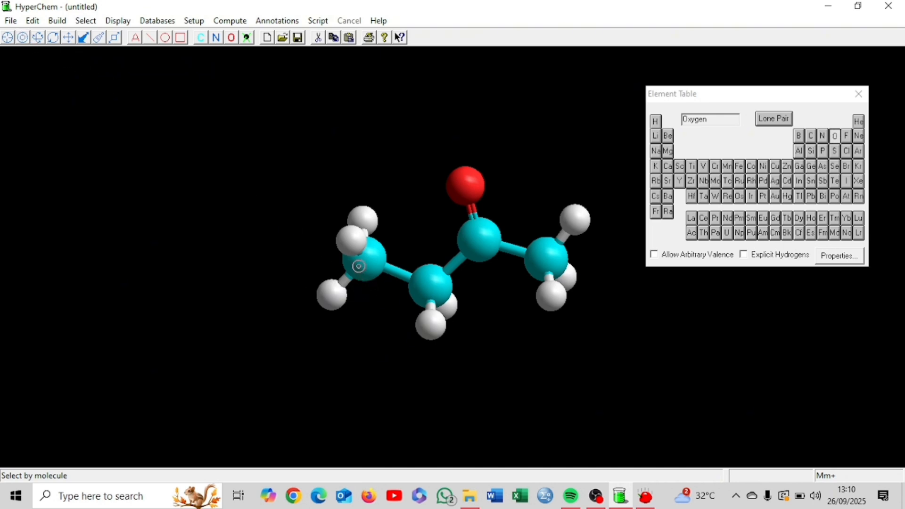
pyautogui.click(359, 267)
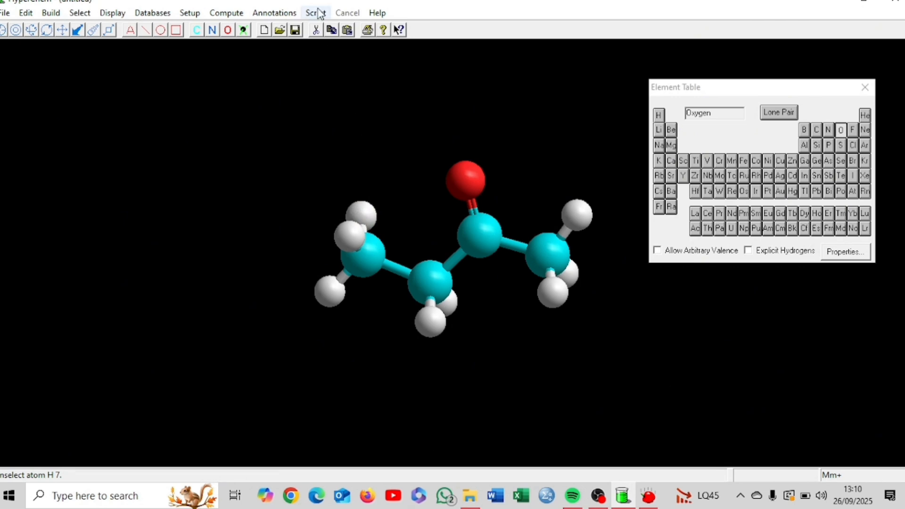
# Run a vibration and rotation analysis on the ketone and open its vibrational spectrum
pyautogui.click(230, 11)
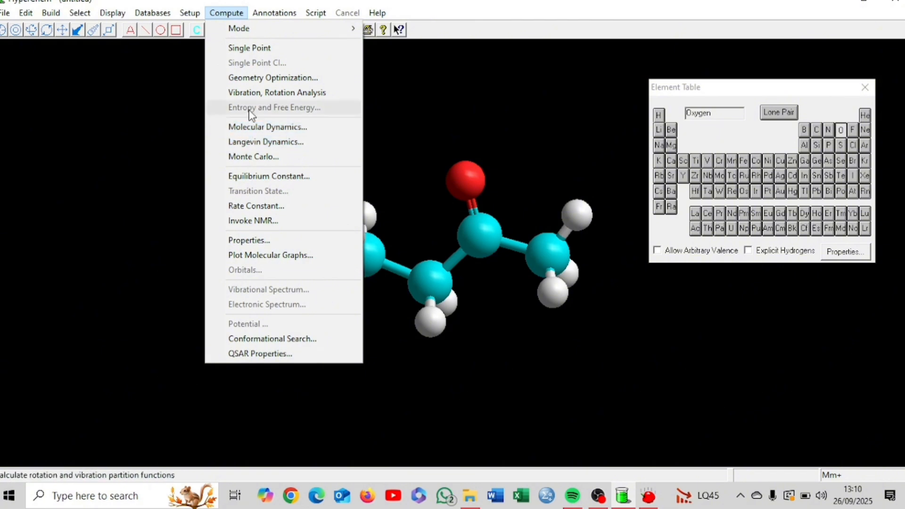
pyautogui.click(251, 97)
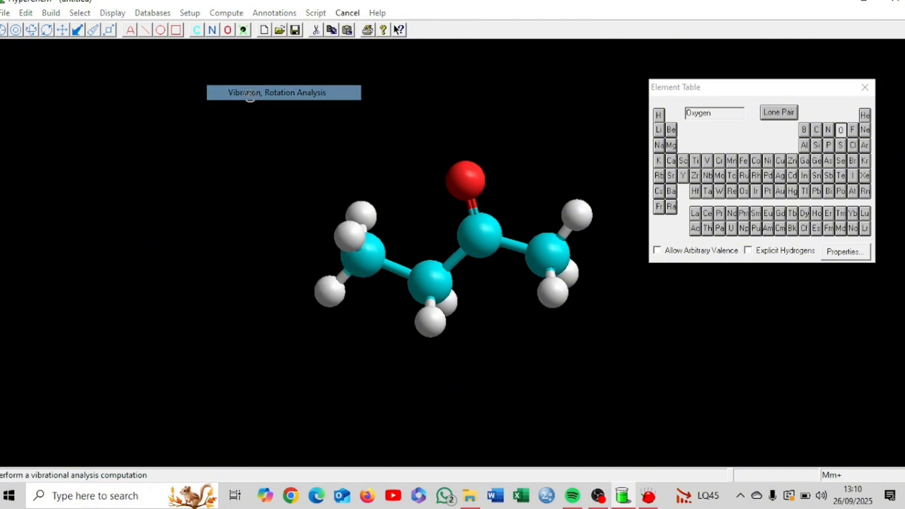
pyautogui.click(233, 13)
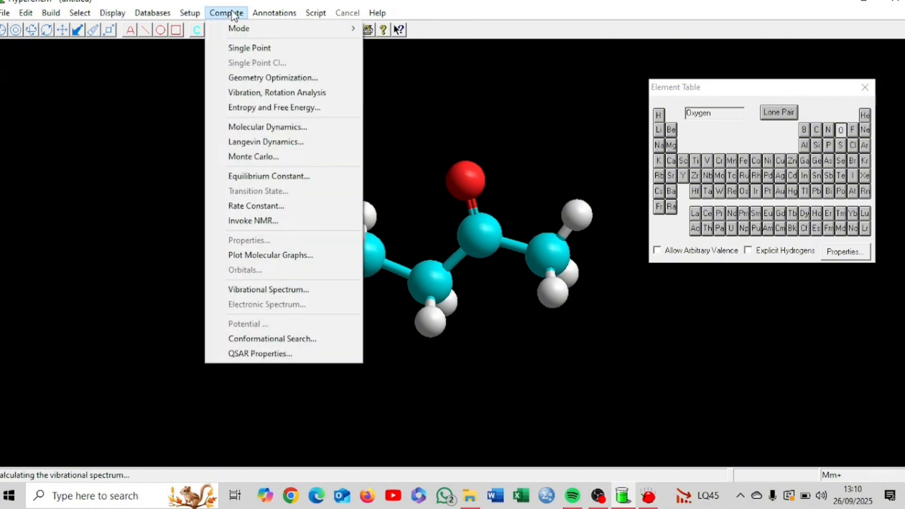
pyautogui.click(247, 290)
# Pick normal mode 20 in the vibrational spectrum, animate its vibration on the uncovered molecule, and stop the animation
pyautogui.moveTo(424, 110); pyautogui.dragTo(113, 47)
pyautogui.click(155, 89)
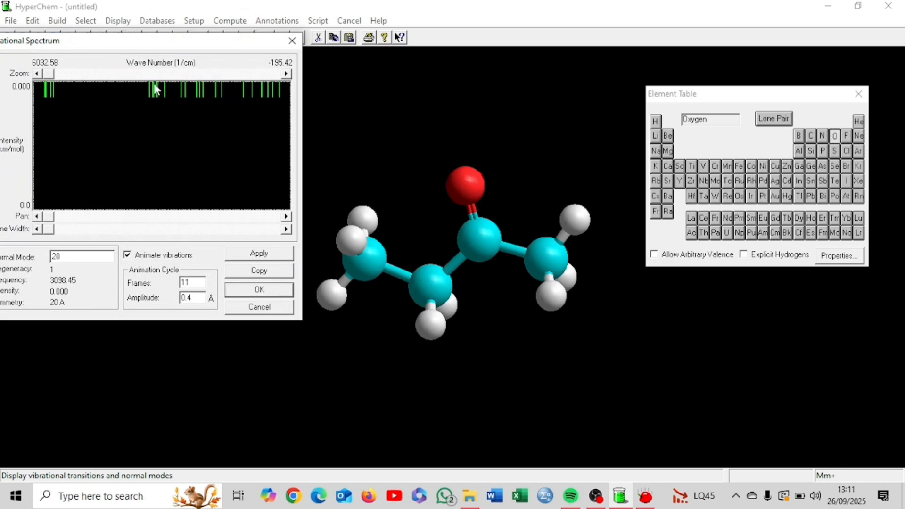
pyautogui.click(265, 252)
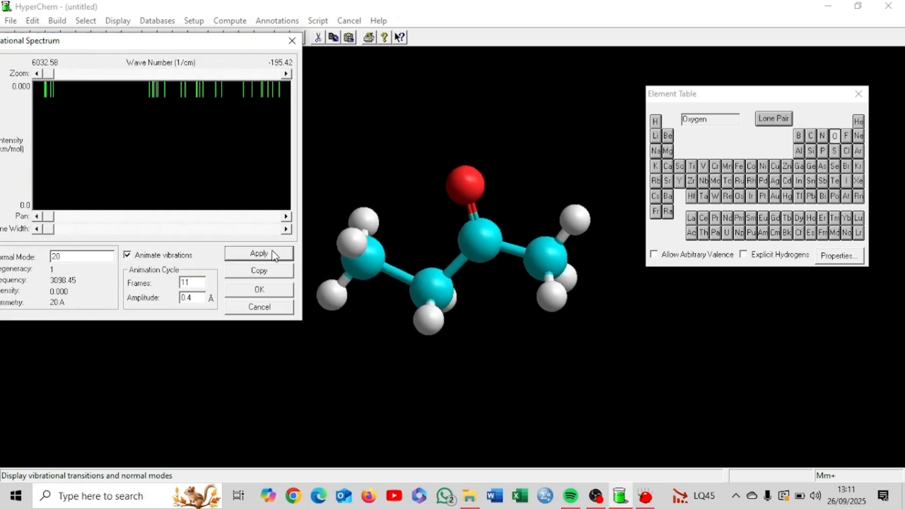
pyautogui.click(255, 291)
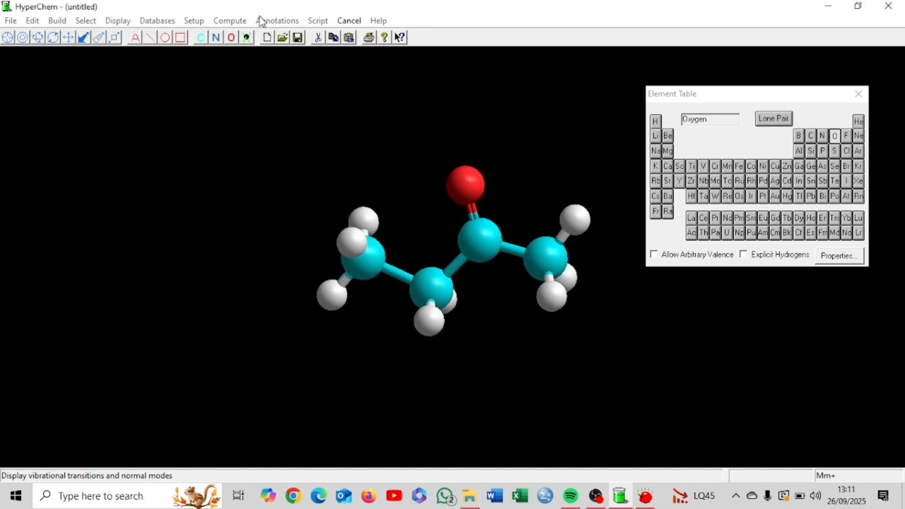
pyautogui.click(349, 20)
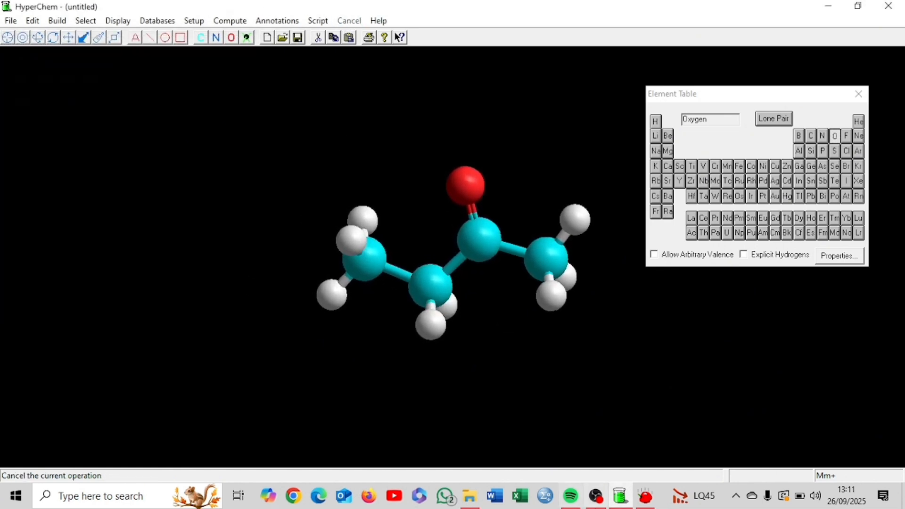